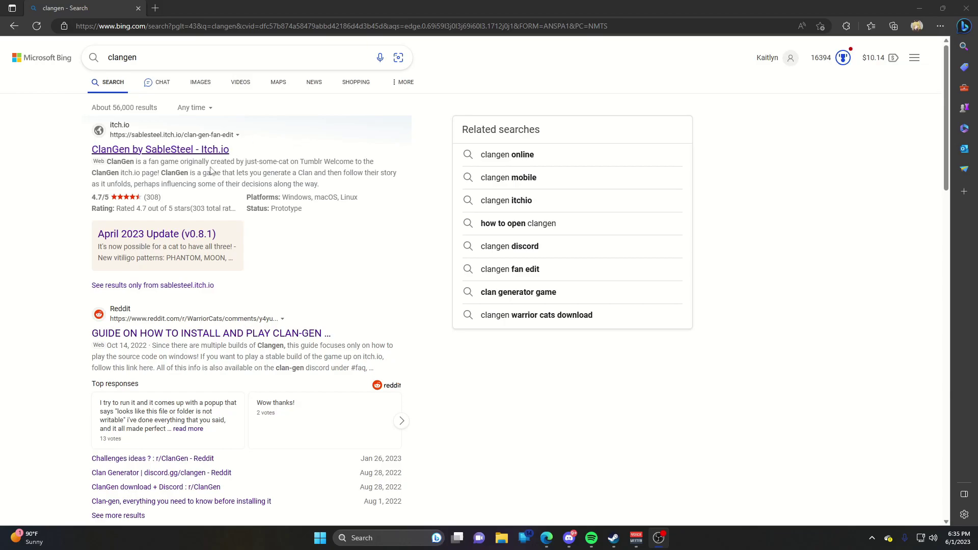
Open the ClanGen itch.io page from the search results and look through its description, links and FAQs.
{"action": "left_click", "coordinate": [166, 151]}
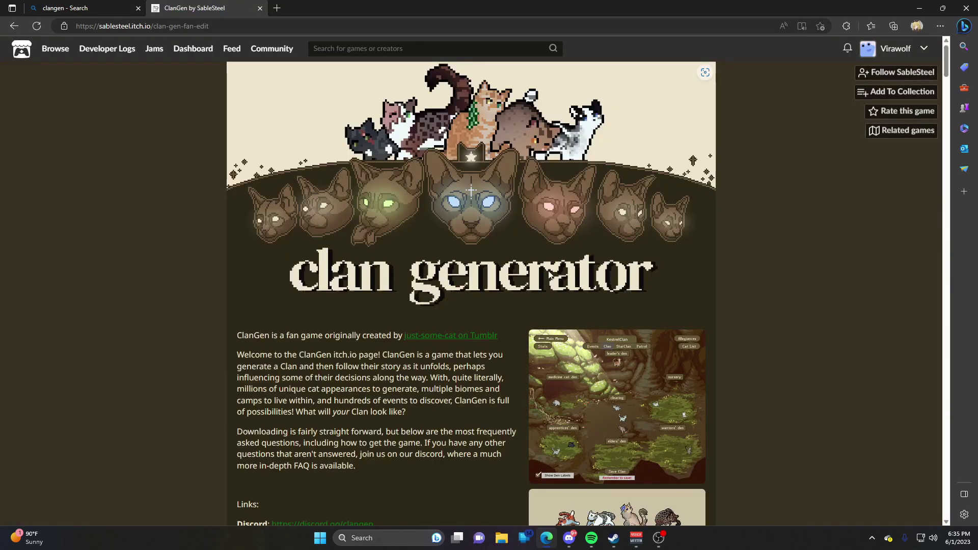
{"action": "scroll", "coordinate": [514, 331], "scroll_direction": "down", "scroll_amount": 3}
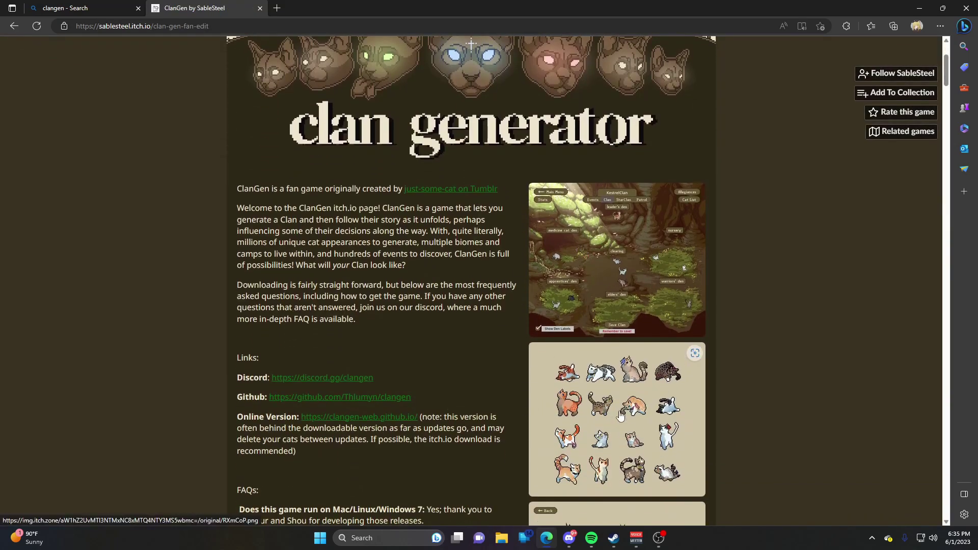
{"action": "scroll", "coordinate": [644, 387], "scroll_direction": "down", "scroll_amount": 4}
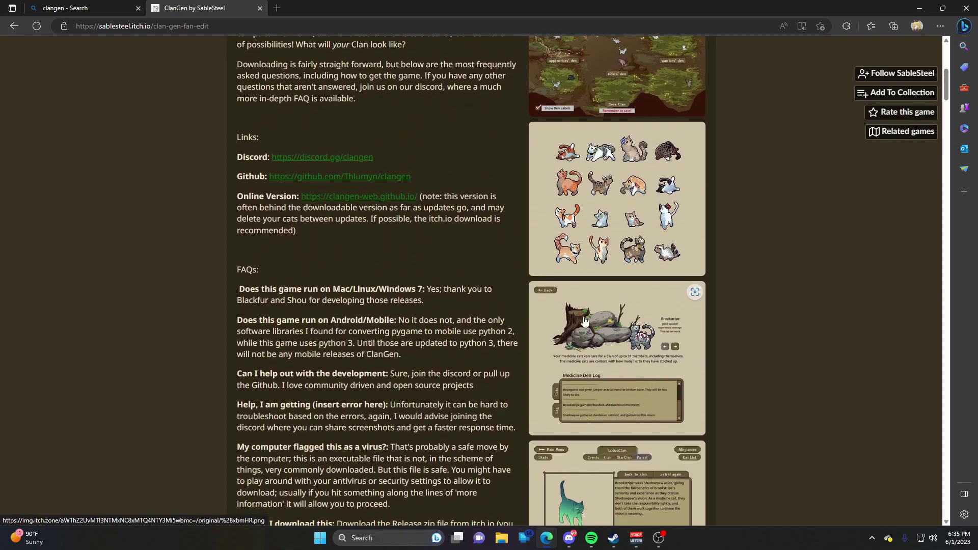
{"action": "scroll", "coordinate": [564, 366], "scroll_direction": "down", "scroll_amount": 4}
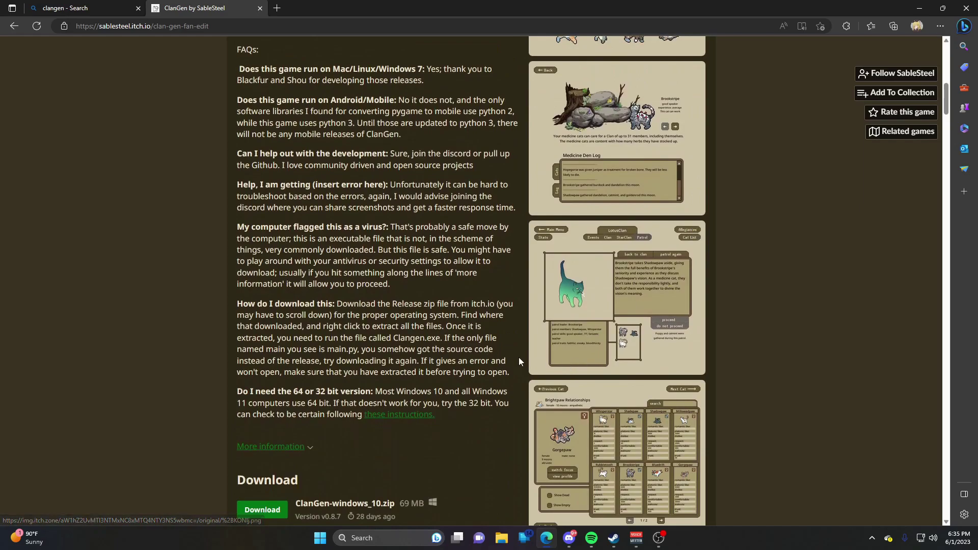
{"action": "scroll", "coordinate": [518, 357], "scroll_direction": "up", "scroll_amount": 15}
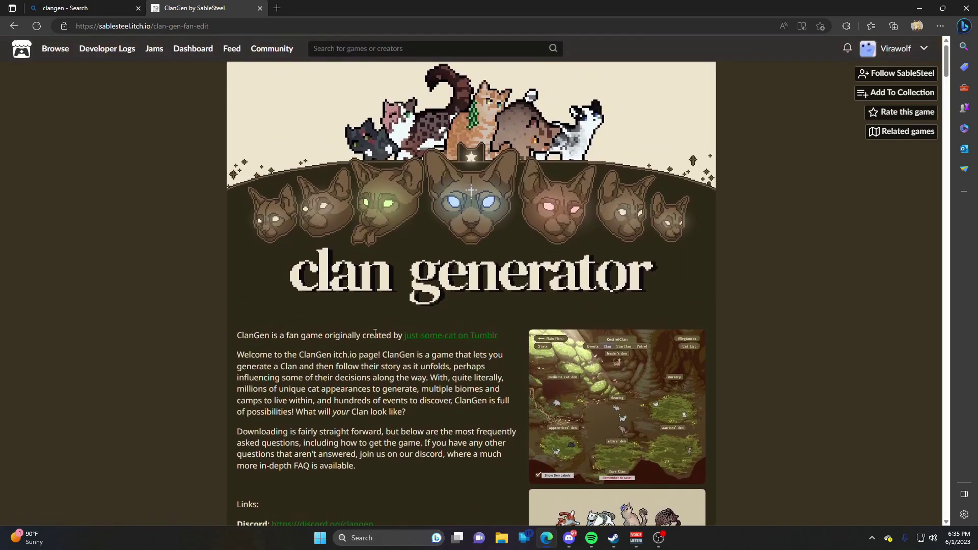
Open the original creator's Tumblr post about Clan Generator and read its edit notes and What's new section.
{"action": "left_click", "coordinate": [463, 340]}
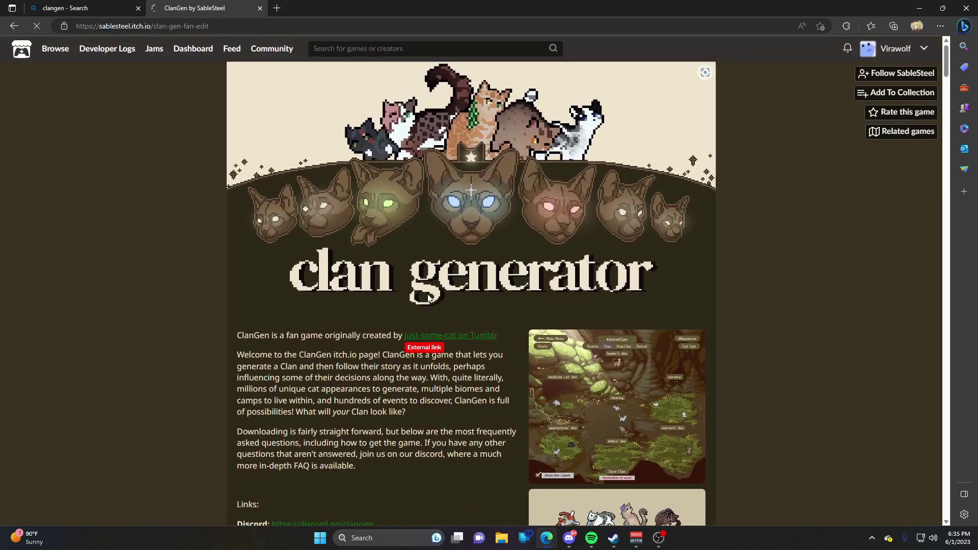
{"action": "scroll", "coordinate": [335, 305], "scroll_direction": "down", "scroll_amount": 6}
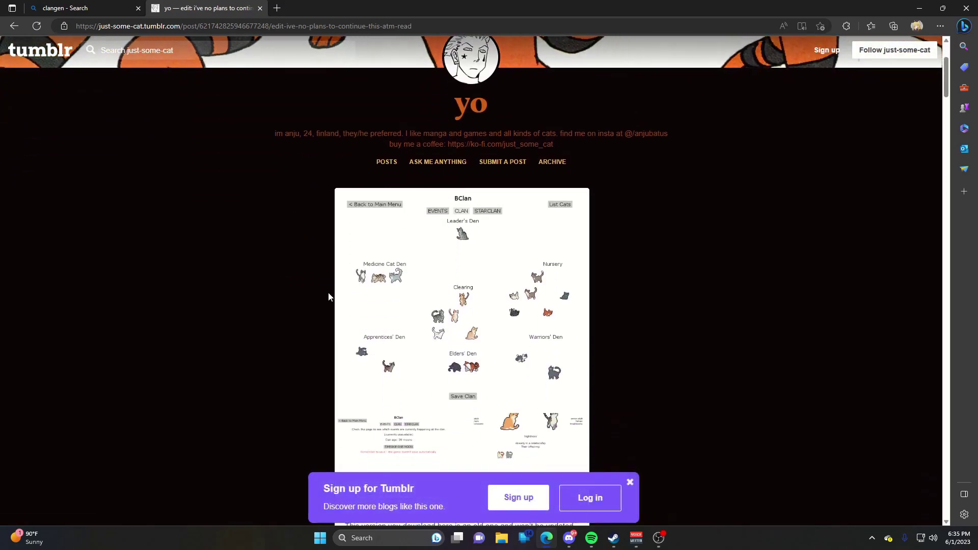
{"action": "scroll", "coordinate": [498, 421], "scroll_direction": "down", "scroll_amount": 3}
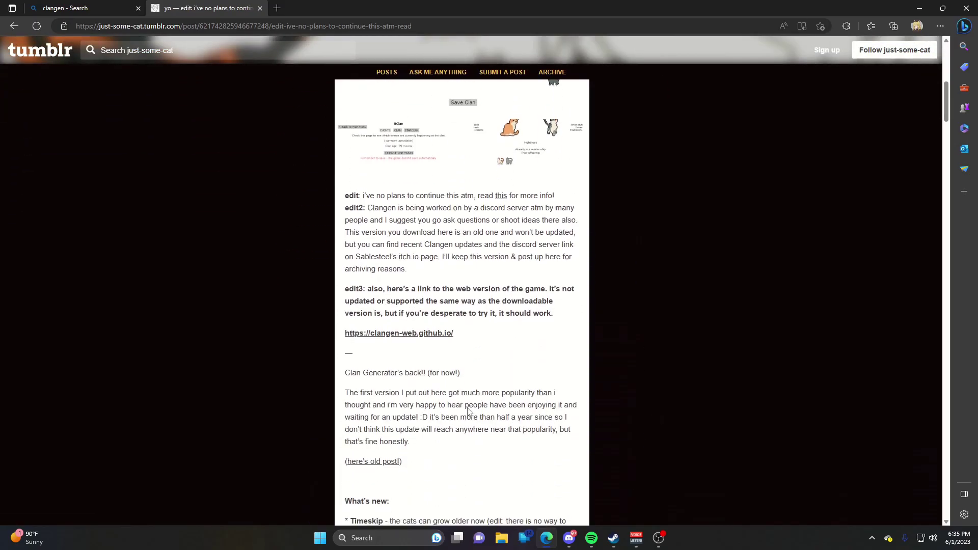
{"action": "scroll", "coordinate": [336, 387], "scroll_direction": "up", "scroll_amount": 9}
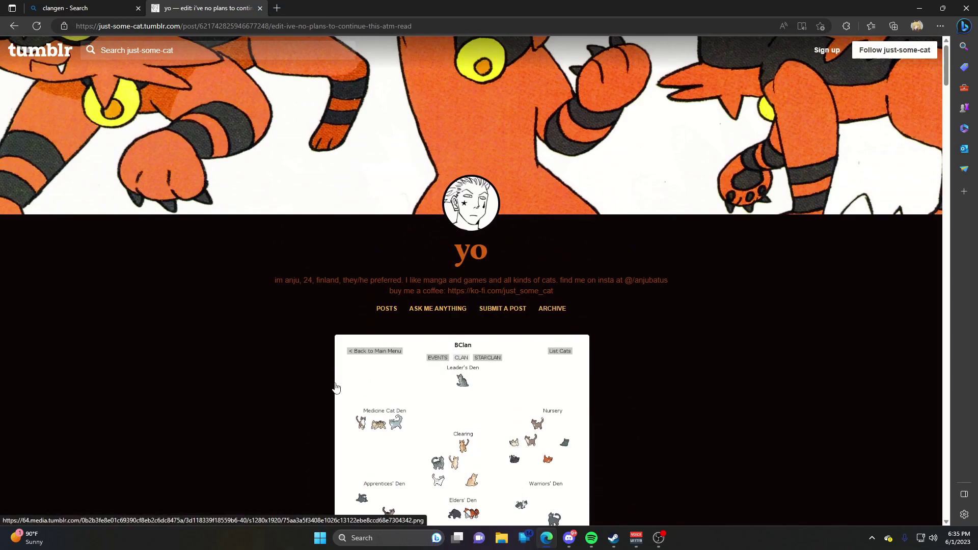
{"action": "scroll", "coordinate": [335, 388], "scroll_direction": "down", "scroll_amount": 5}
{"action": "scroll", "coordinate": [335, 388], "scroll_direction": "up", "scroll_amount": 3}
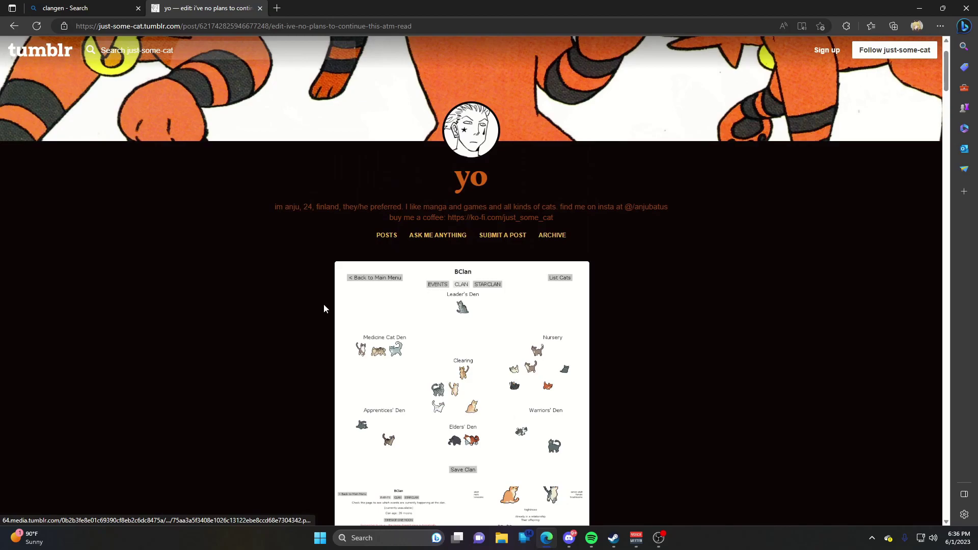
{"action": "scroll", "coordinate": [327, 227], "scroll_direction": "down", "scroll_amount": 8}
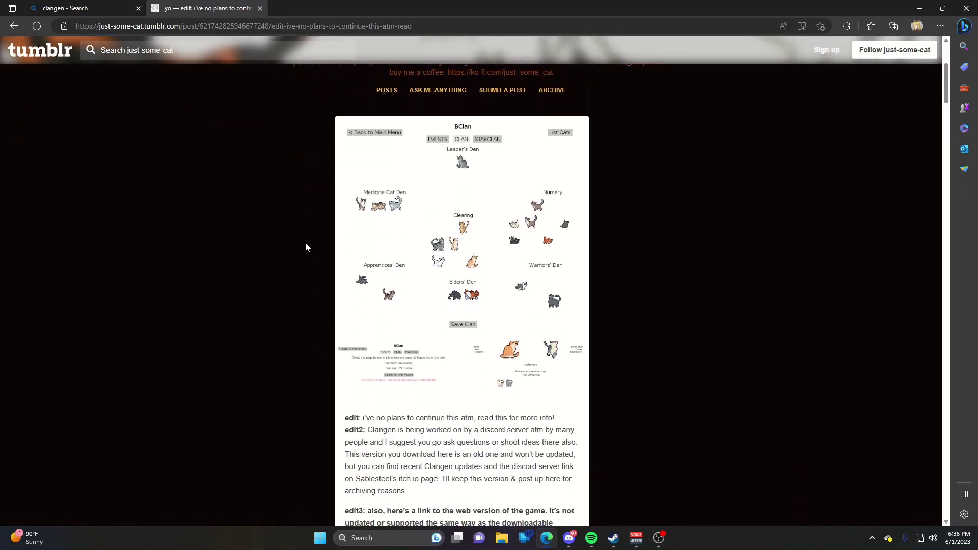
{"action": "scroll", "coordinate": [329, 285], "scroll_direction": "down", "scroll_amount": 4}
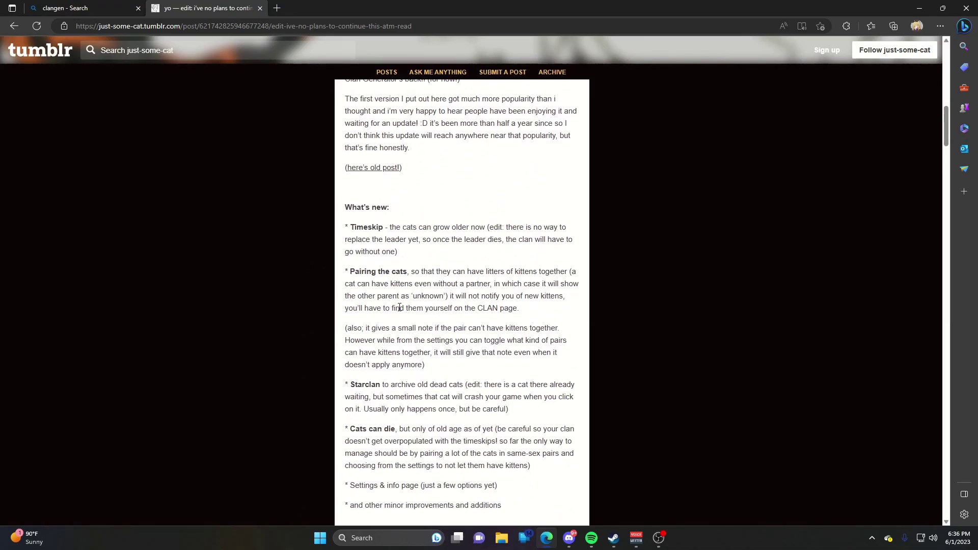
{"action": "scroll", "coordinate": [393, 309], "scroll_direction": "up", "scroll_amount": 12}
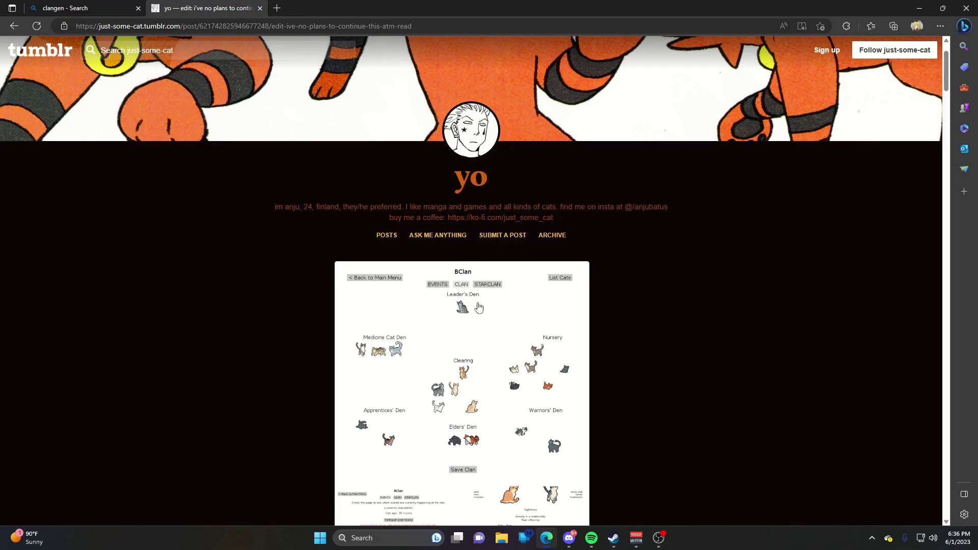
{"action": "scroll", "coordinate": [402, 394], "scroll_direction": "down", "scroll_amount": 18}
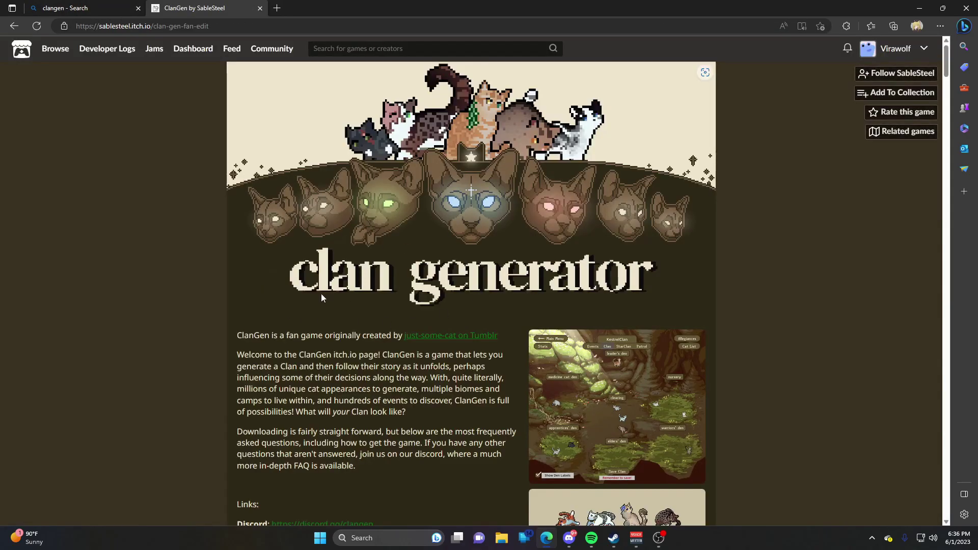
Open the game's online version from the itch.io page and view its general settings before returning to the main menu.
{"action": "scroll", "coordinate": [335, 315], "scroll_direction": "down", "scroll_amount": 3}
{"action": "scroll", "coordinate": [338, 336], "scroll_direction": "down", "scroll_amount": 3}
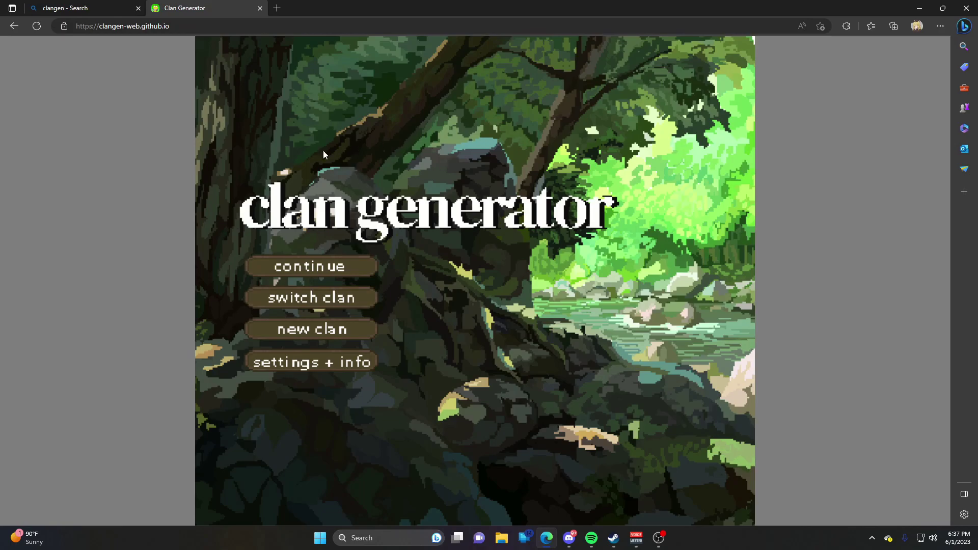
{"action": "left_click", "coordinate": [308, 363]}
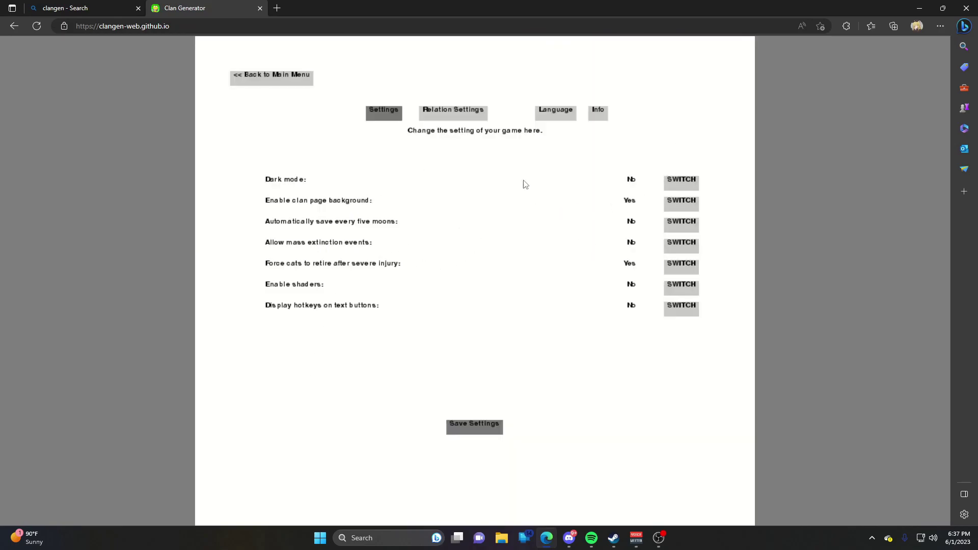
{"action": "left_click", "coordinate": [249, 83]}
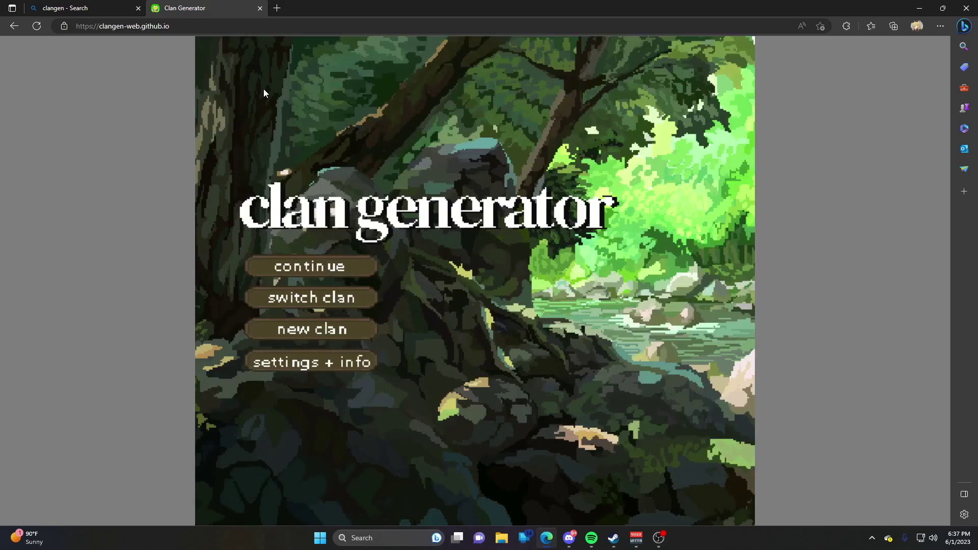
Continue the saved clan in the online version to view its camp, and leave the site without saving.
{"action": "left_click", "coordinate": [325, 262]}
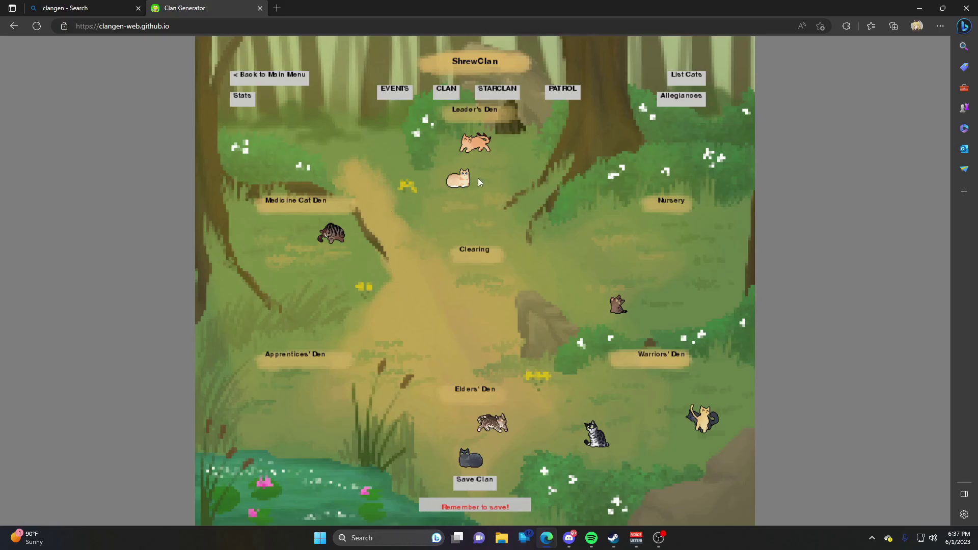
{"action": "left_click", "coordinate": [259, 10]}
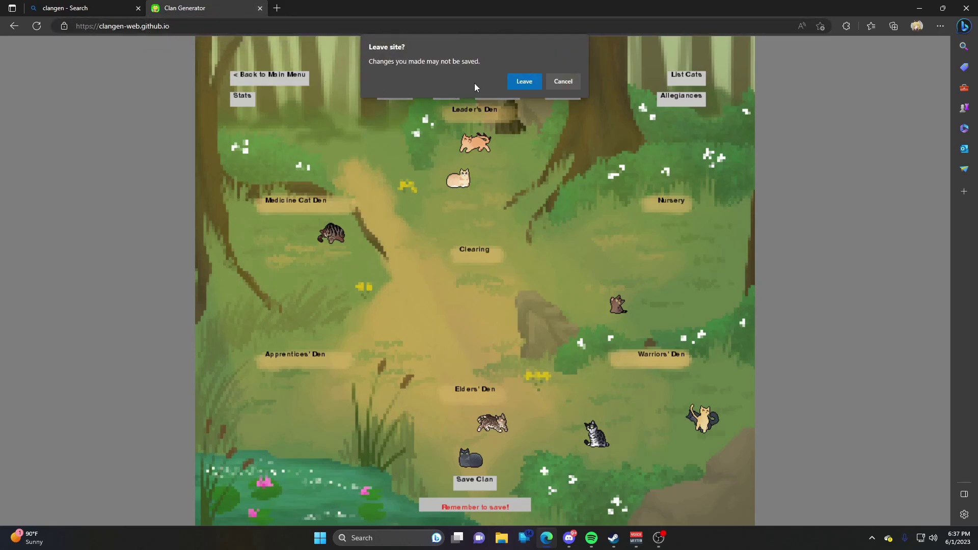
{"action": "left_click", "coordinate": [522, 81]}
Review the links and FAQs on the ClanGen itch.io page and download ClanGen-windows_10.zip.
{"action": "scroll", "coordinate": [319, 255], "scroll_direction": "down", "scroll_amount": 4}
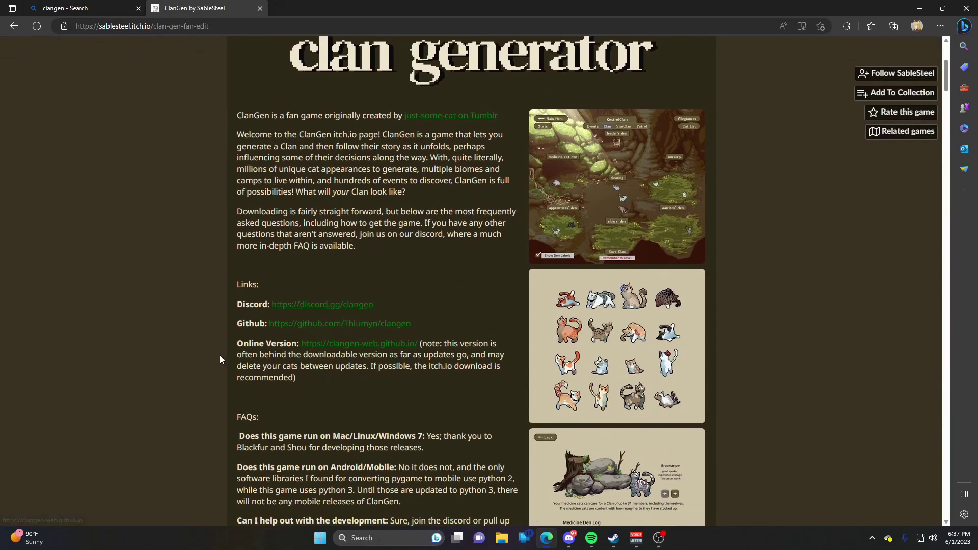
{"action": "scroll", "coordinate": [222, 308], "scroll_direction": "down", "scroll_amount": 11}
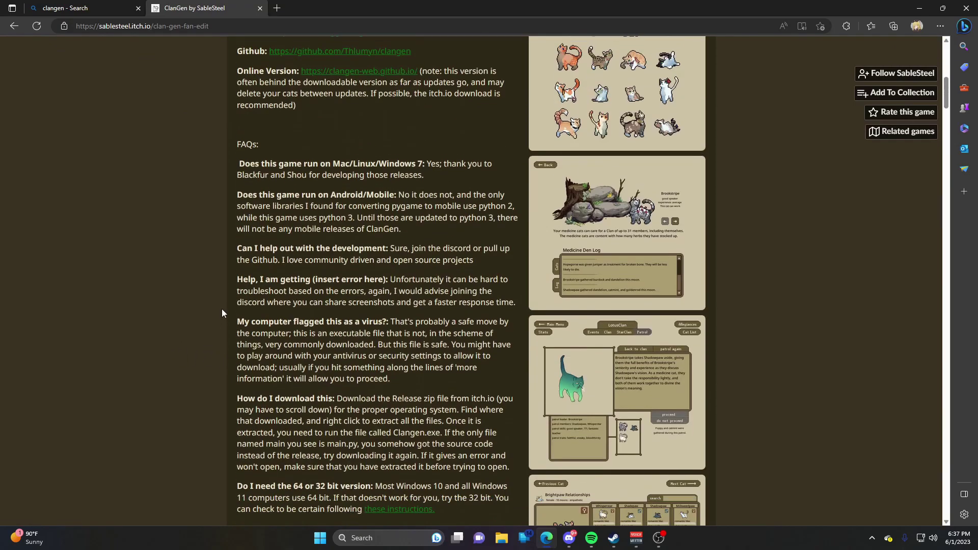
{"action": "scroll", "coordinate": [243, 299], "scroll_direction": "up", "scroll_amount": 10}
{"action": "scroll", "coordinate": [234, 295], "scroll_direction": "down", "scroll_amount": 6}
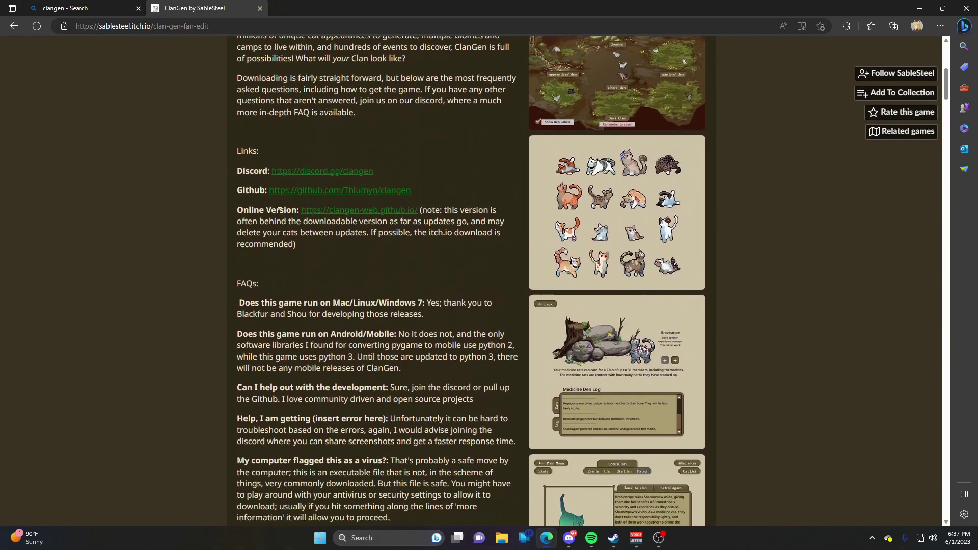
{"action": "scroll", "coordinate": [290, 170], "scroll_direction": "up", "scroll_amount": 5}
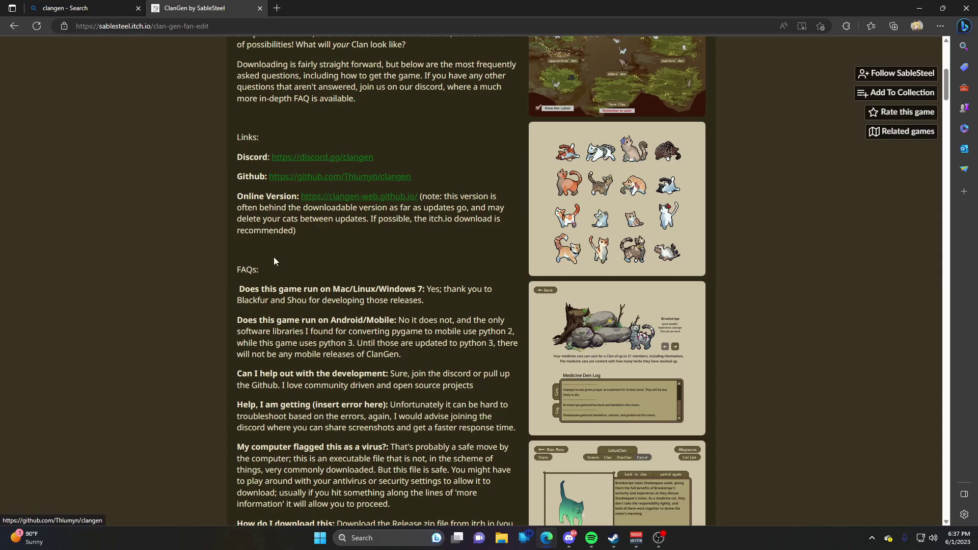
{"action": "scroll", "coordinate": [273, 257], "scroll_direction": "down", "scroll_amount": 9}
{"action": "scroll", "coordinate": [272, 285], "scroll_direction": "down", "scroll_amount": 1}
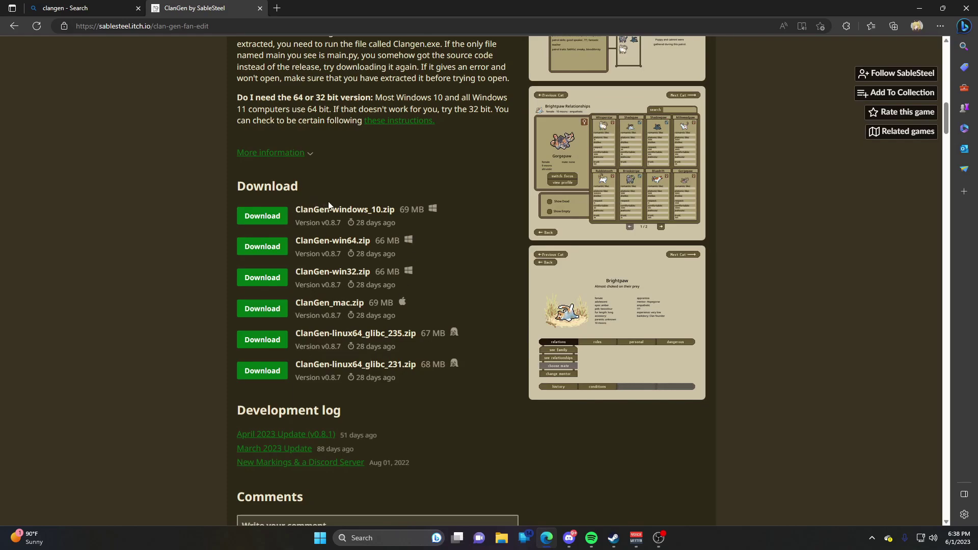
{"action": "left_click", "coordinate": [263, 216]}
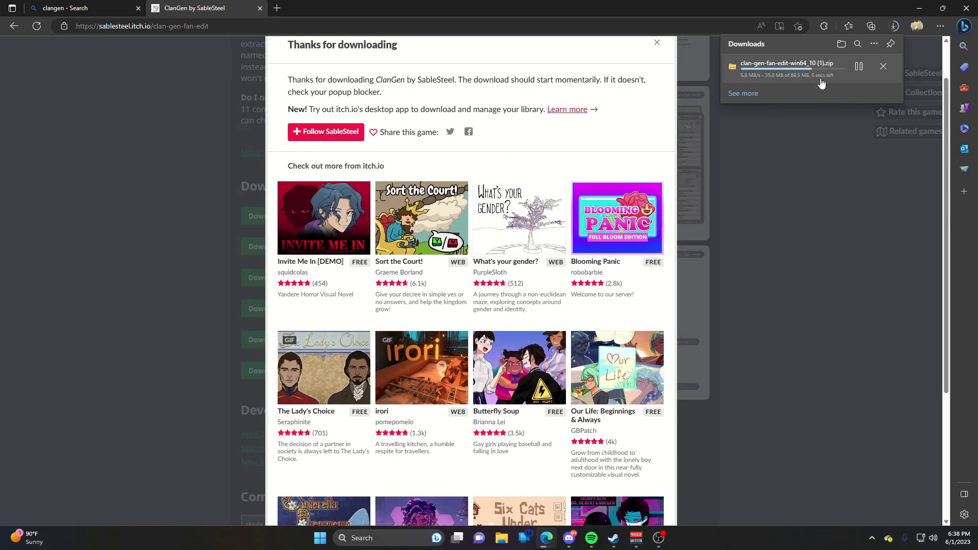
Show the downloaded clan-gen-fan-edit-win64_10 (1).zip in its folder and bring up the actions available for it, including WinRAR.
{"action": "left_click", "coordinate": [859, 66]}
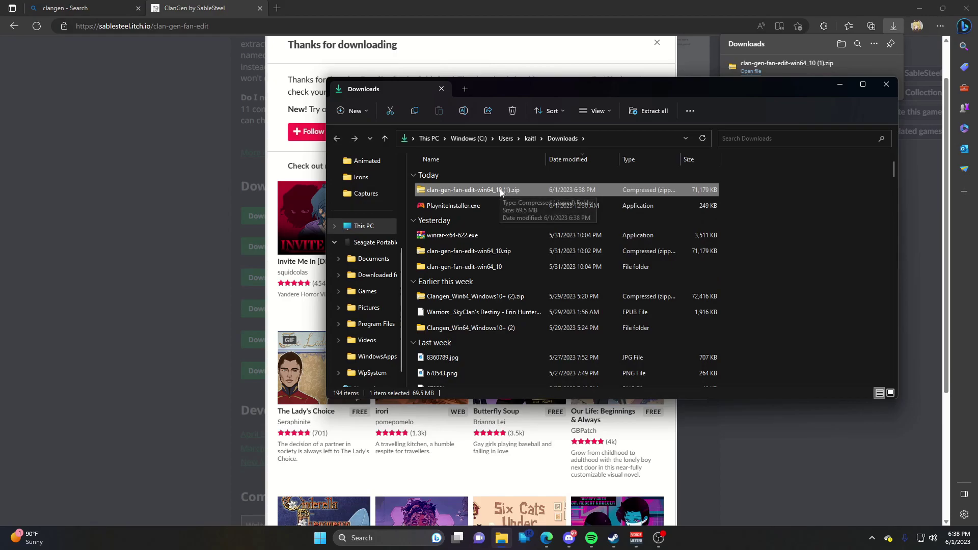
{"action": "right_click", "coordinate": [516, 191]}
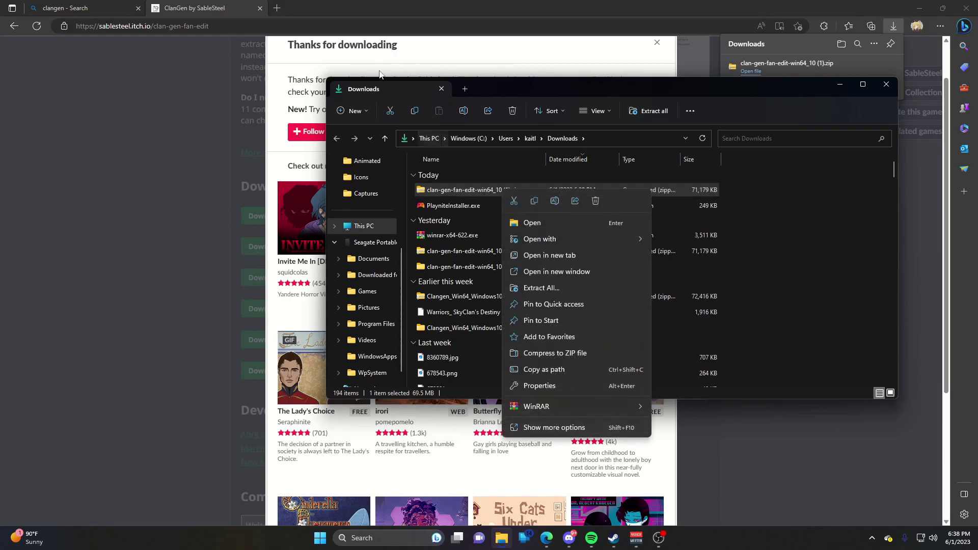
{"action": "mouse_move", "coordinate": [543, 404]}
Search the web for winrar in a new browser tab and open the rarlab.com download page.
{"action": "left_click", "coordinate": [277, 8]}
{"action": "type", "text": "w"}
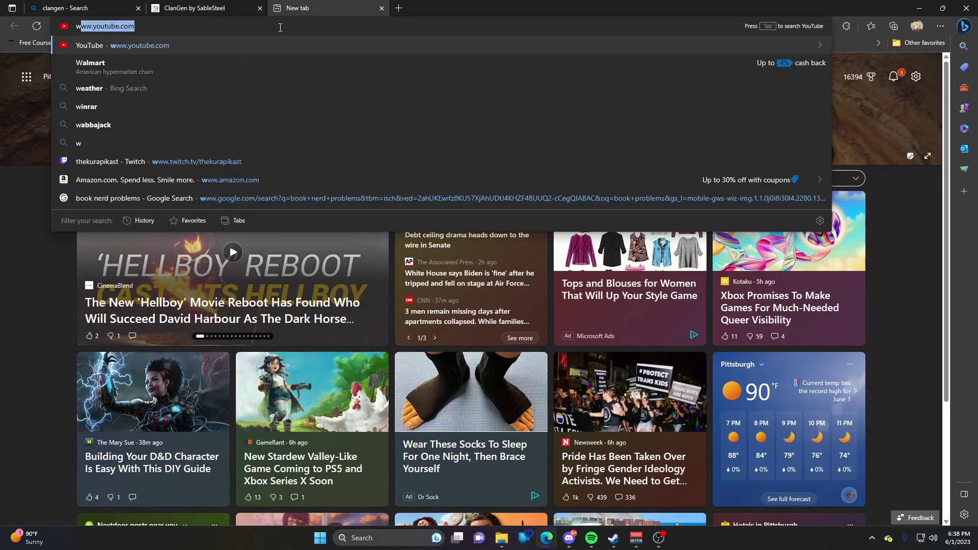
{"action": "type", "text": "inrara"}
{"action": "key", "text": "Return"}
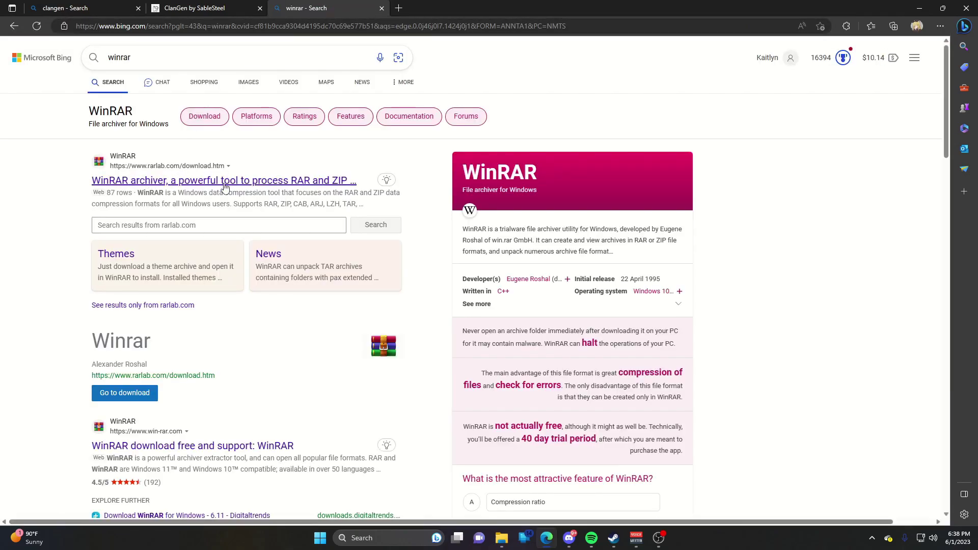
{"action": "left_click", "coordinate": [198, 187]}
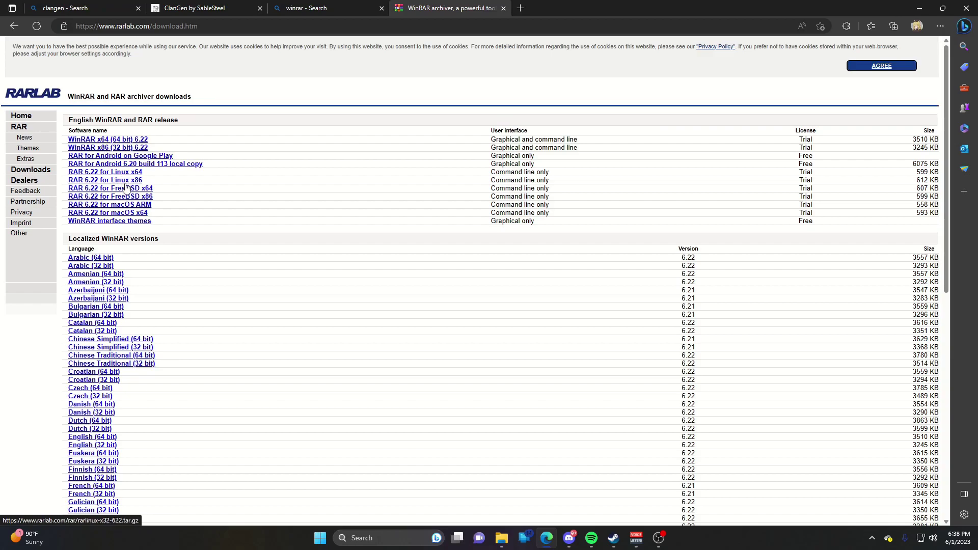
Download the English WinRAR x64 (64 bit) 6.22 installer and close its setup window without installing.
{"action": "scroll", "coordinate": [108, 301], "scroll_direction": "down", "scroll_amount": 6}
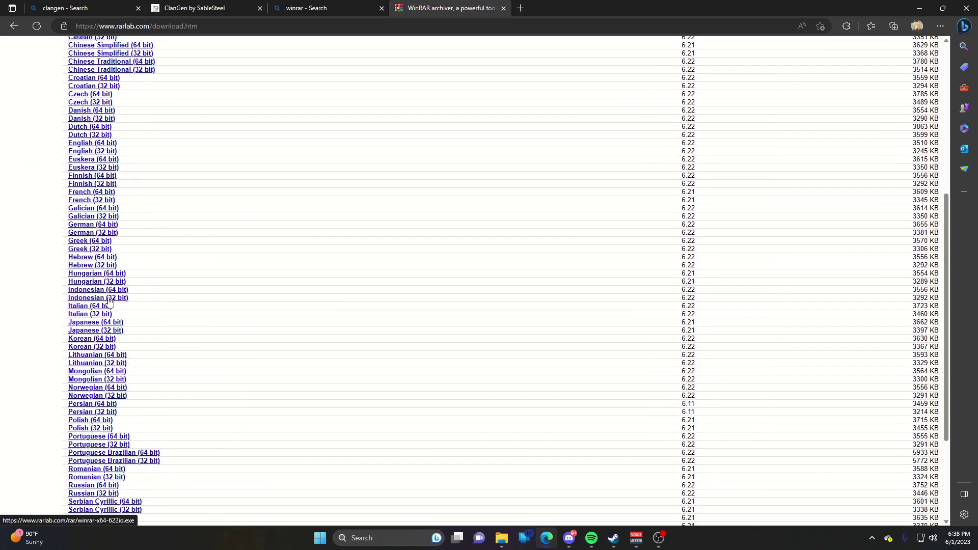
{"action": "scroll", "coordinate": [109, 306], "scroll_direction": "down", "scroll_amount": 3}
{"action": "scroll", "coordinate": [96, 266], "scroll_direction": "up", "scroll_amount": 5}
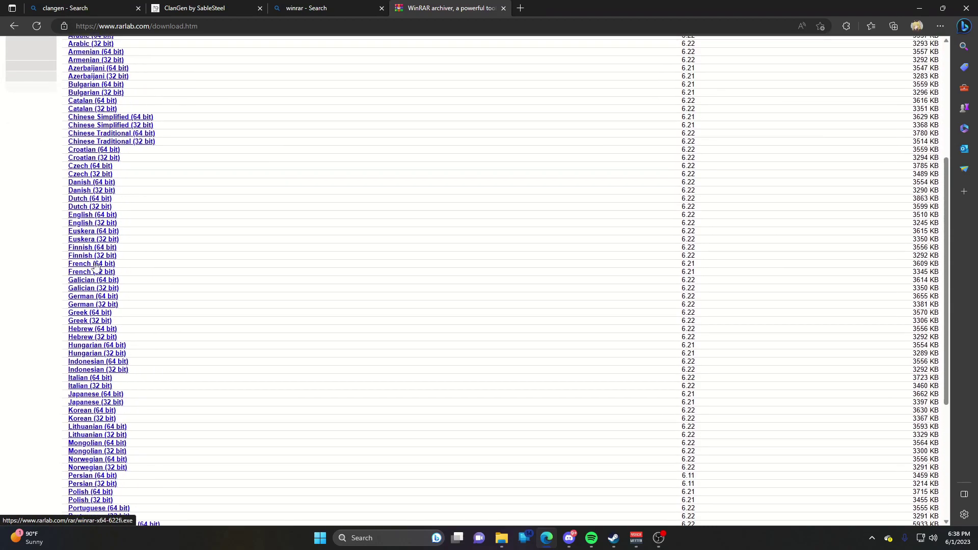
{"action": "scroll", "coordinate": [96, 266], "scroll_direction": "up", "scroll_amount": 4}
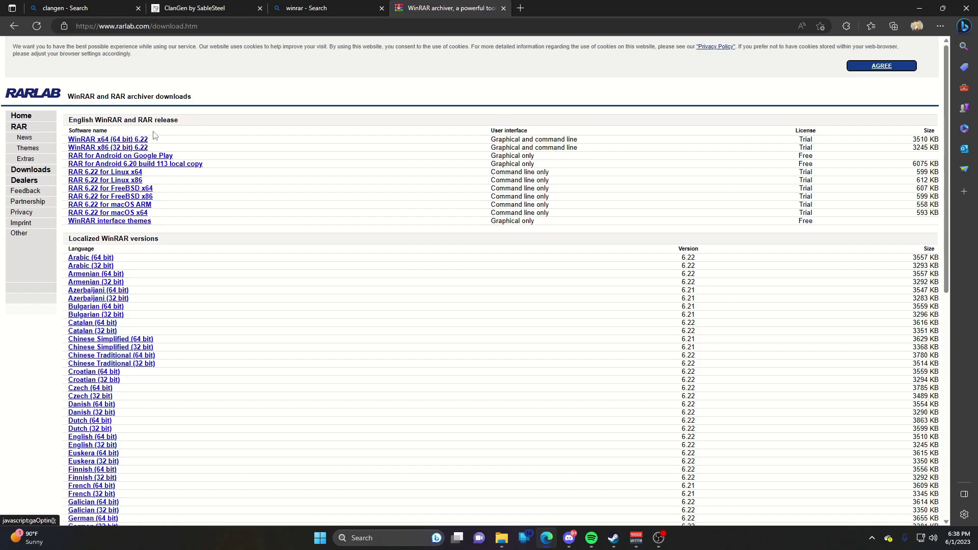
{"action": "left_click", "coordinate": [88, 141]}
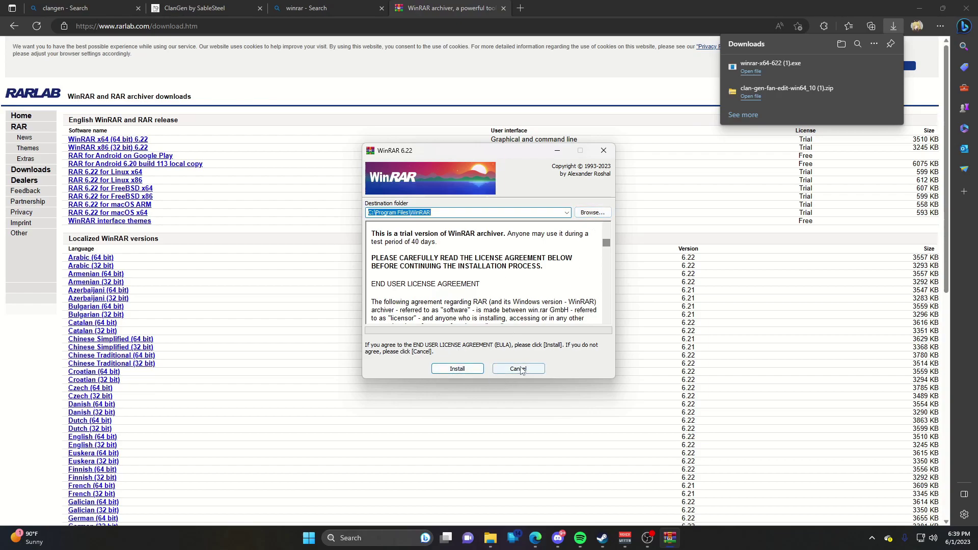
{"action": "left_click", "coordinate": [603, 150]}
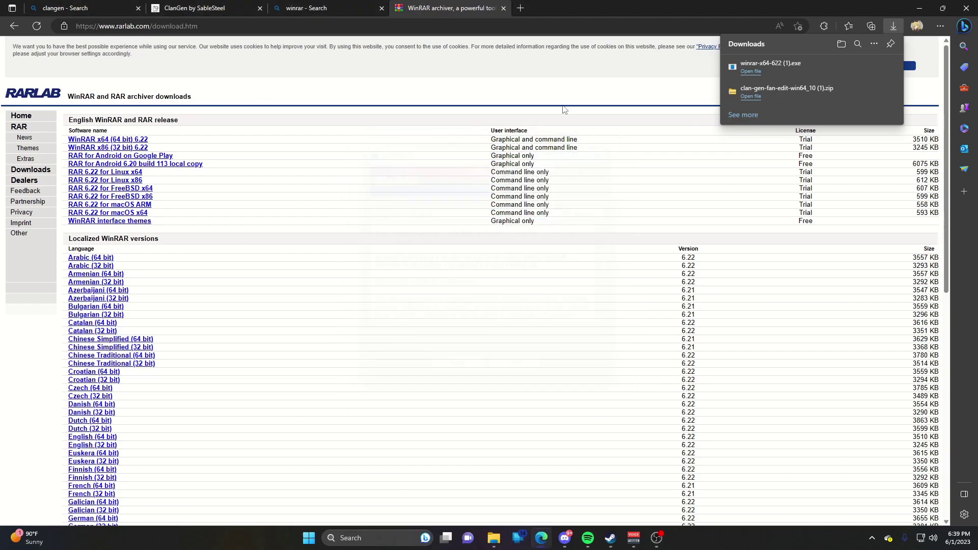
Close the two WinRAR browser tabs and use WinRAR to extract clan-gen-fan-edit-win64_10 (1).zip into its own folder.
{"action": "left_click", "coordinate": [503, 9]}
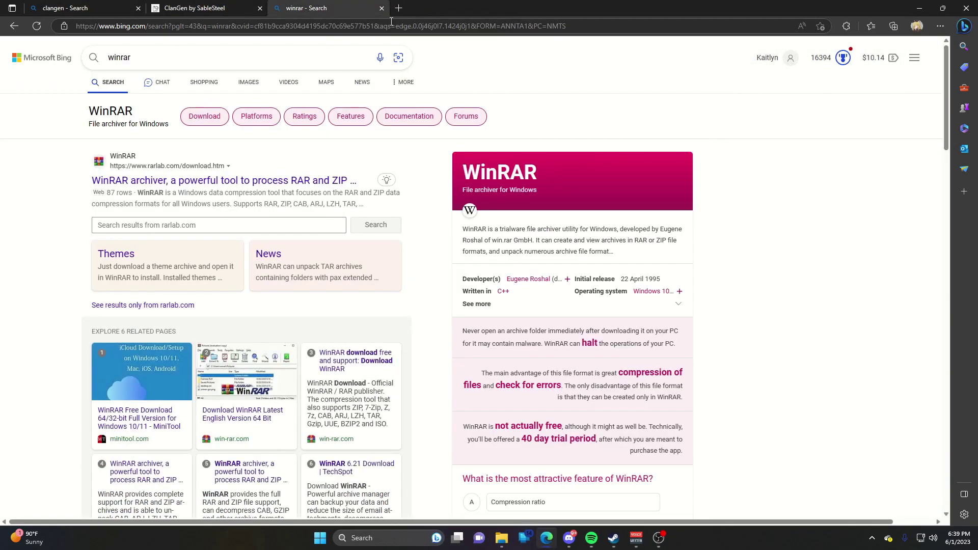
{"action": "left_click", "coordinate": [382, 9]}
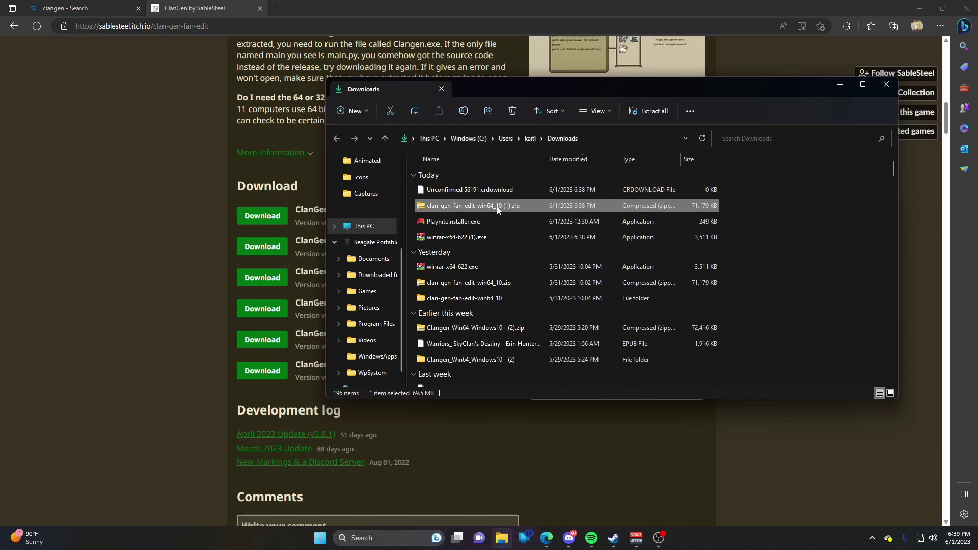
{"action": "right_click", "coordinate": [500, 208]}
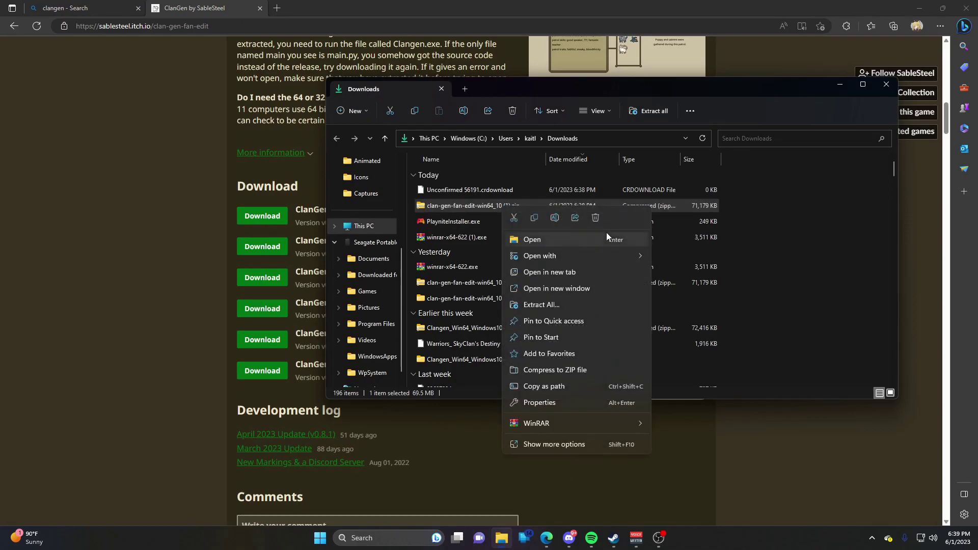
{"action": "mouse_move", "coordinate": [631, 423]}
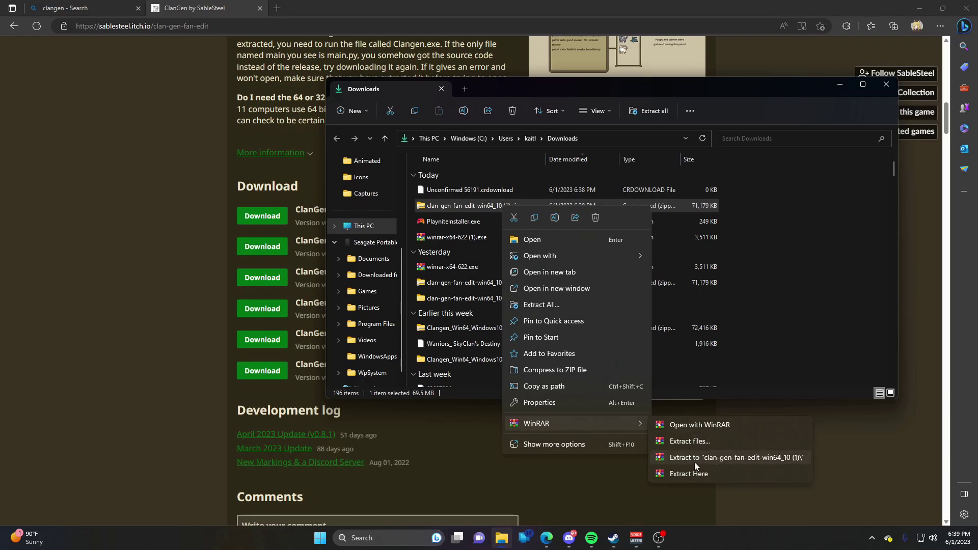
{"action": "left_click", "coordinate": [695, 461]}
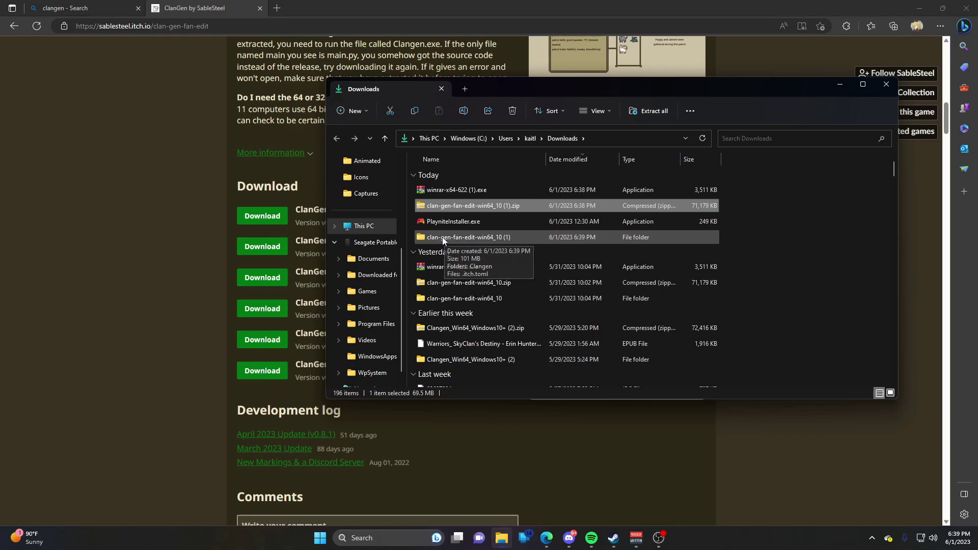
Launch Clangen.exe from the Clangen folder inside the extracted clan-gen-fan-edit-win64_10 (1) folder.
{"action": "double_click", "coordinate": [479, 238]}
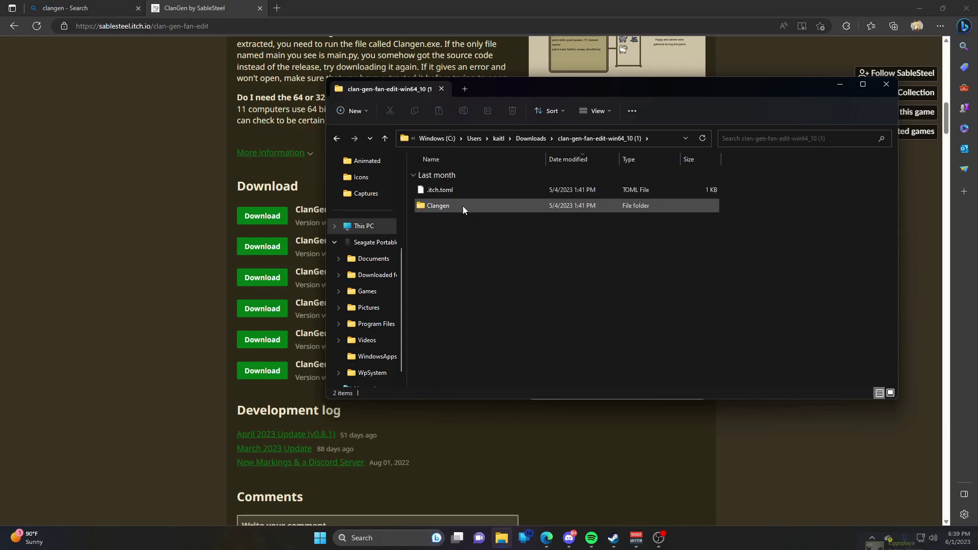
{"action": "double_click", "coordinate": [437, 207]}
{"action": "scroll", "coordinate": [460, 218], "scroll_direction": "down", "scroll_amount": 15}
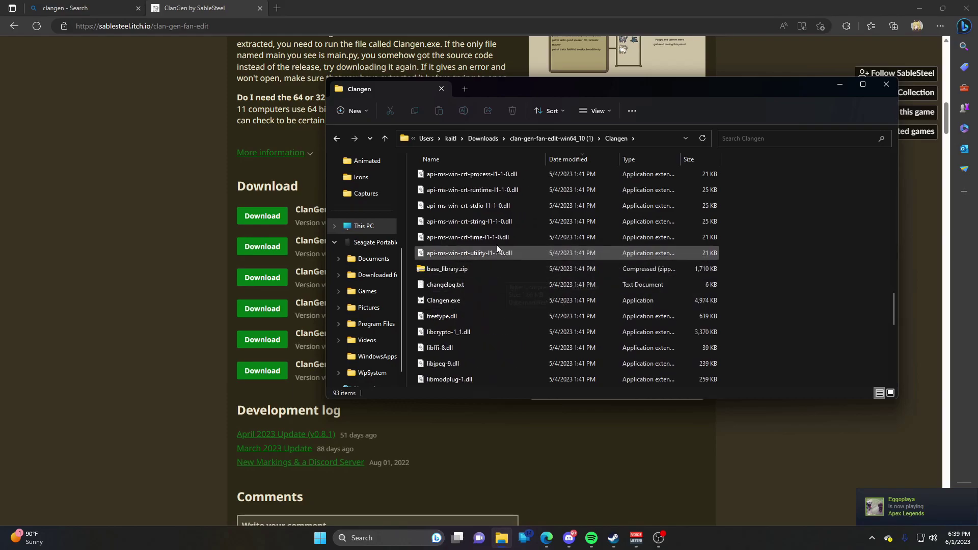
{"action": "scroll", "coordinate": [498, 253], "scroll_direction": "down", "scroll_amount": 2}
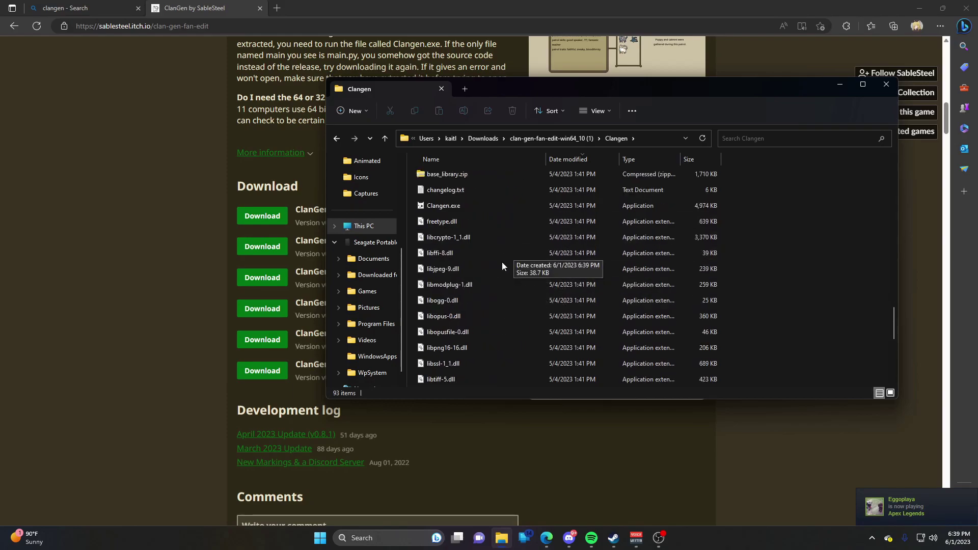
{"action": "double_click", "coordinate": [443, 205]}
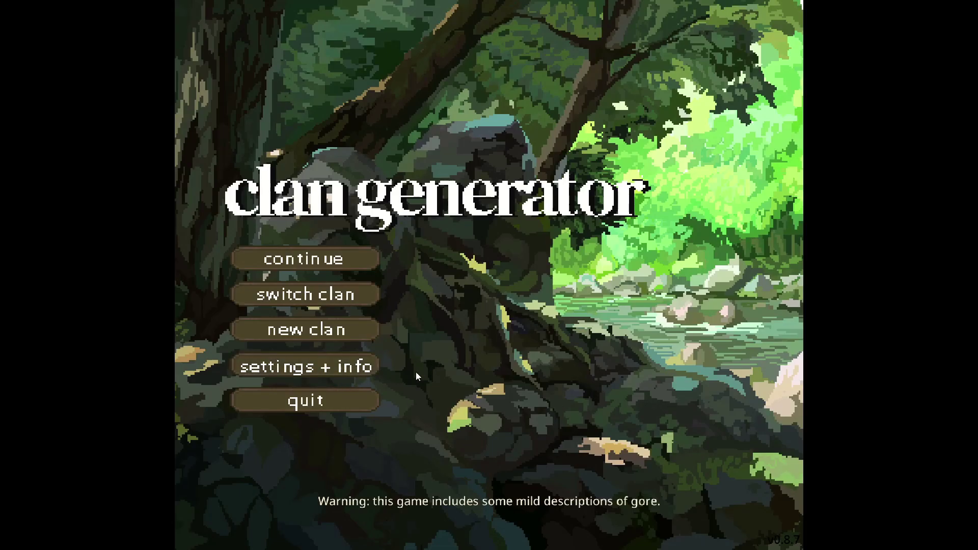
Look through the game's general and relation settings and toggle fullscreen.
{"action": "left_click", "coordinate": [351, 367]}
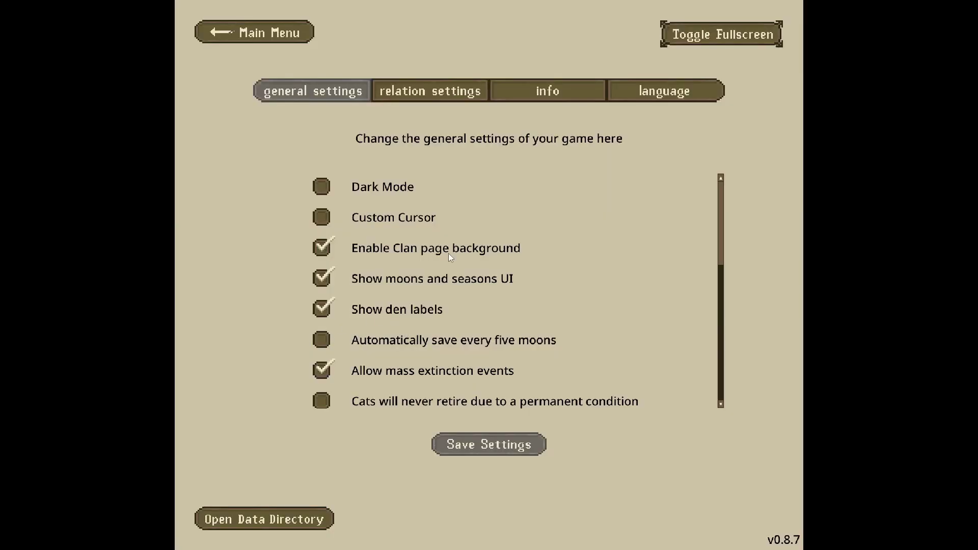
{"action": "mouse_move", "coordinate": [720, 206]}
{"action": "left_mouse_down"}
{"action": "mouse_move", "coordinate": [721, 393]}
{"action": "mouse_move", "coordinate": [713, 190]}
{"action": "left_mouse_up"}
{"action": "left_click", "coordinate": [431, 91]}
{"action": "left_click", "coordinate": [334, 92]}
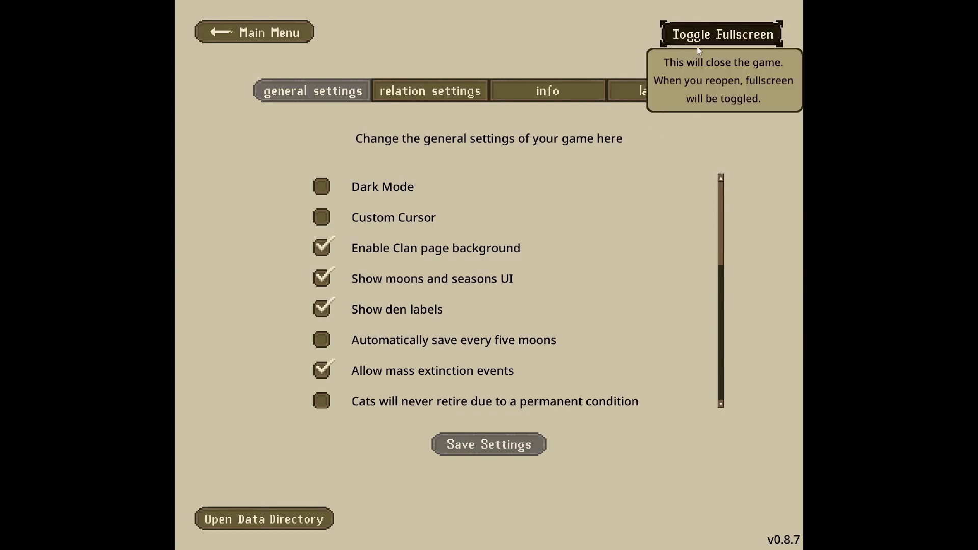
{"action": "left_click", "coordinate": [725, 45]}
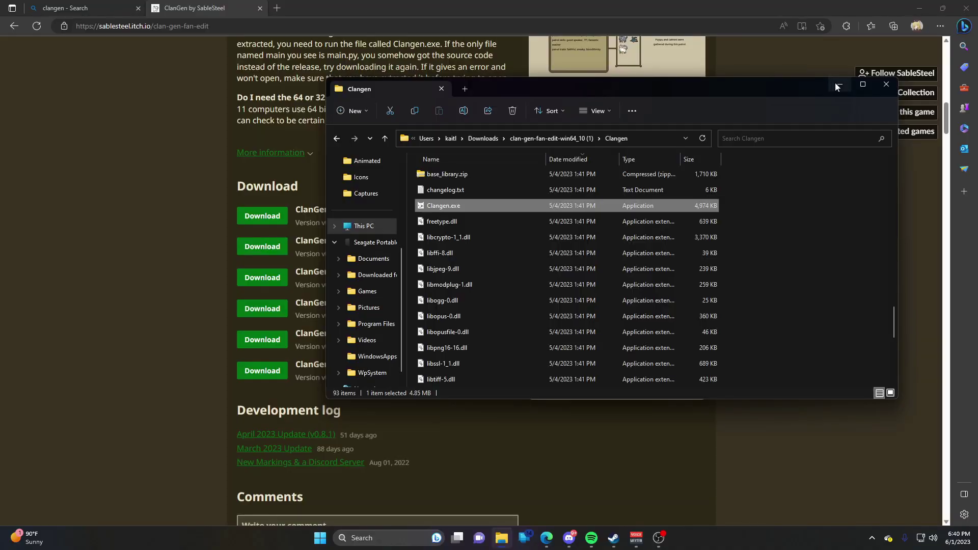
Return to the ClanGen itch.io page and open the clangen GitHub repository from its links.
{"action": "scroll", "coordinate": [317, 336], "scroll_direction": "up", "scroll_amount": 10}
{"action": "scroll", "coordinate": [320, 332], "scroll_direction": "up", "scroll_amount": 8}
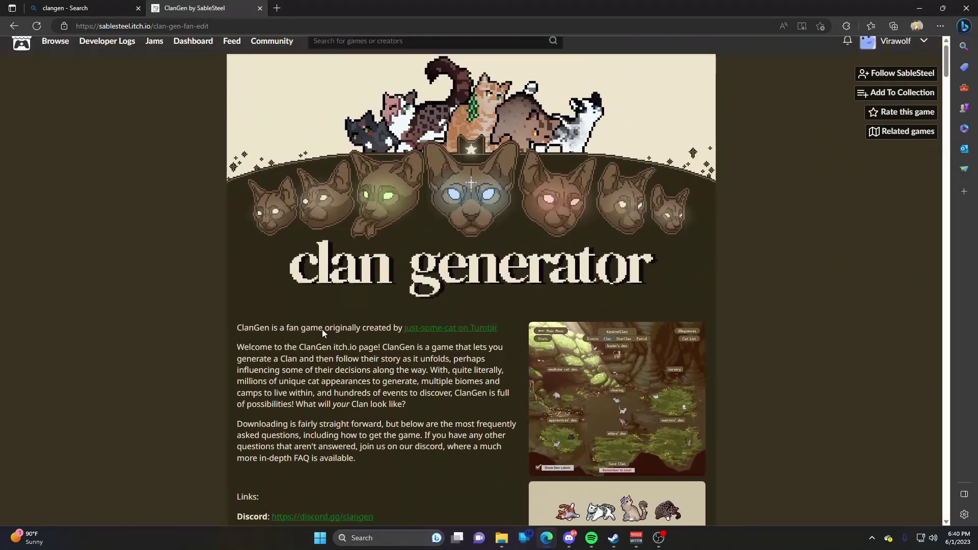
{"action": "scroll", "coordinate": [295, 341], "scroll_direction": "down", "scroll_amount": 3}
{"action": "scroll", "coordinate": [265, 305], "scroll_direction": "down", "scroll_amount": 3}
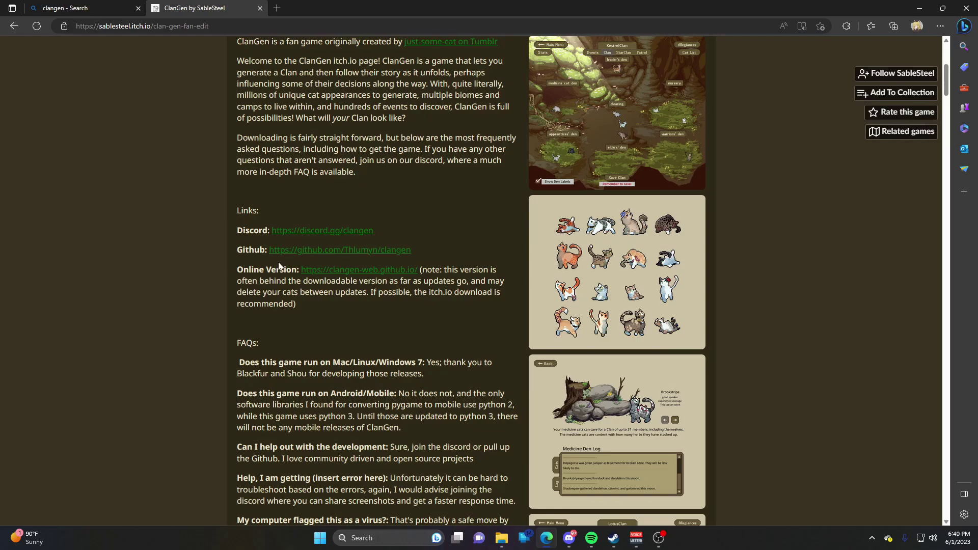
{"action": "left_click", "coordinate": [296, 250]}
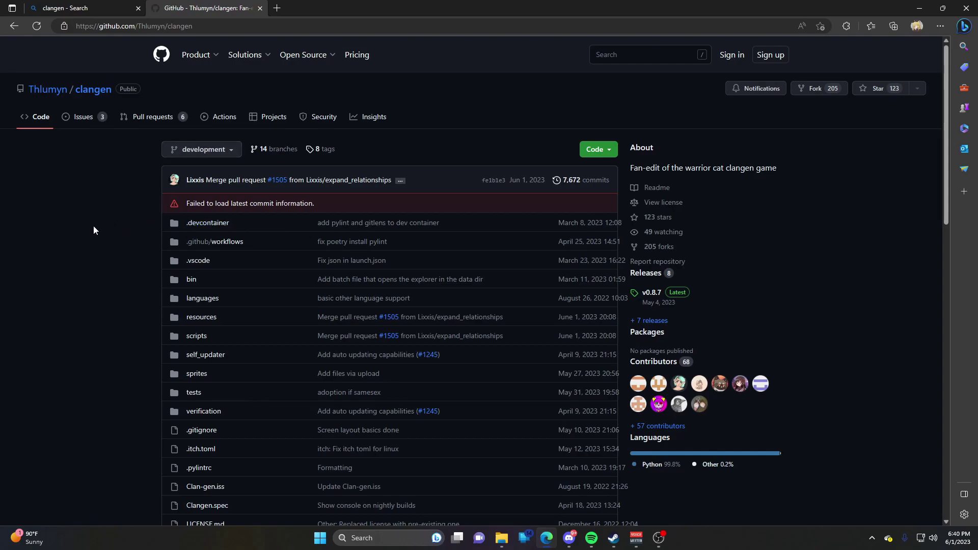
{"action": "key", "text": "alt+Left"}
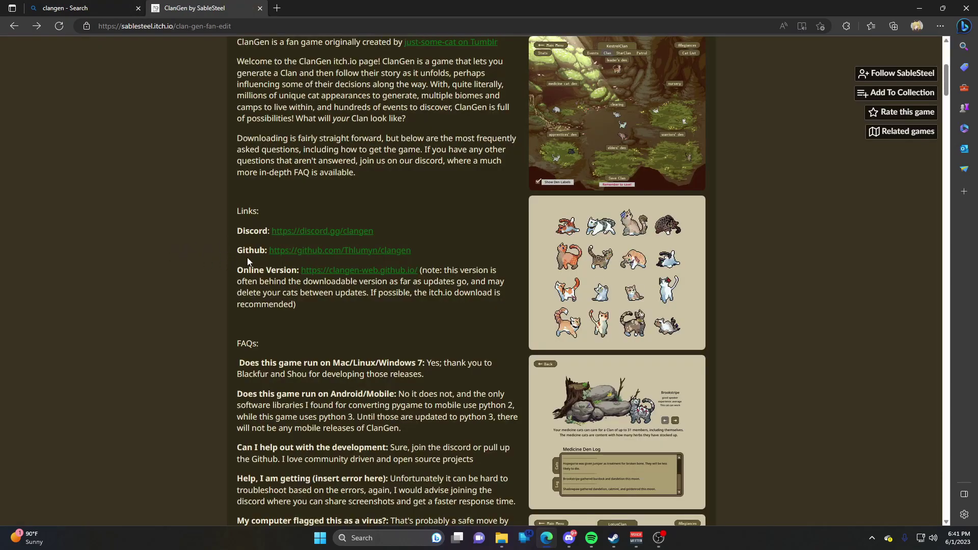
{"action": "left_click", "coordinate": [334, 252]}
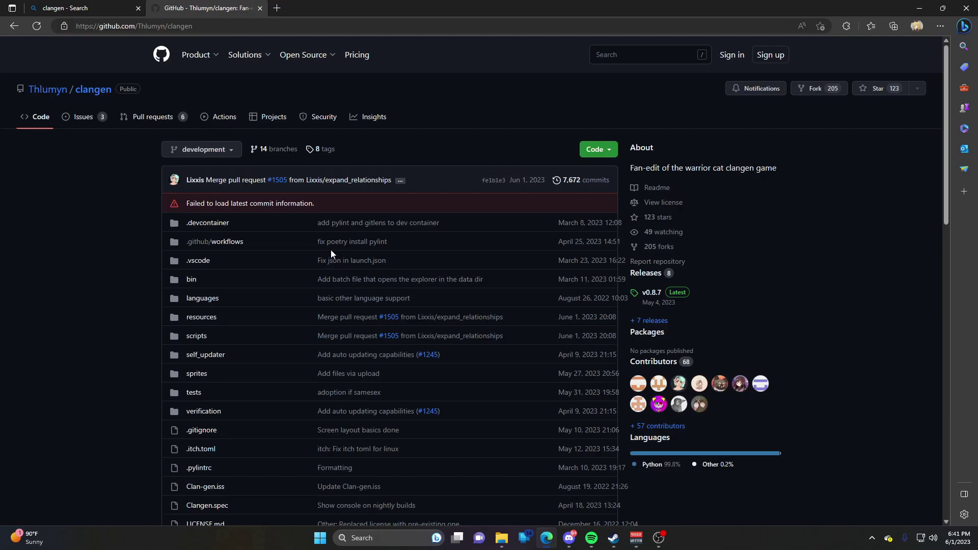
Download the Windows 10+ developer build from the Downloads section of the repository's README.
{"action": "scroll", "coordinate": [99, 243], "scroll_direction": "down", "scroll_amount": 10}
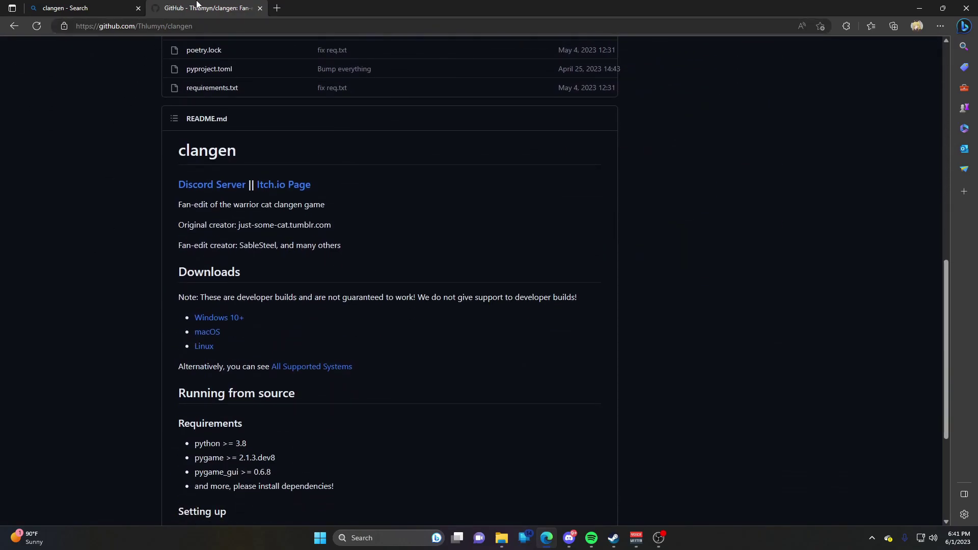
{"action": "scroll", "coordinate": [257, 314], "scroll_direction": "up", "scroll_amount": 10}
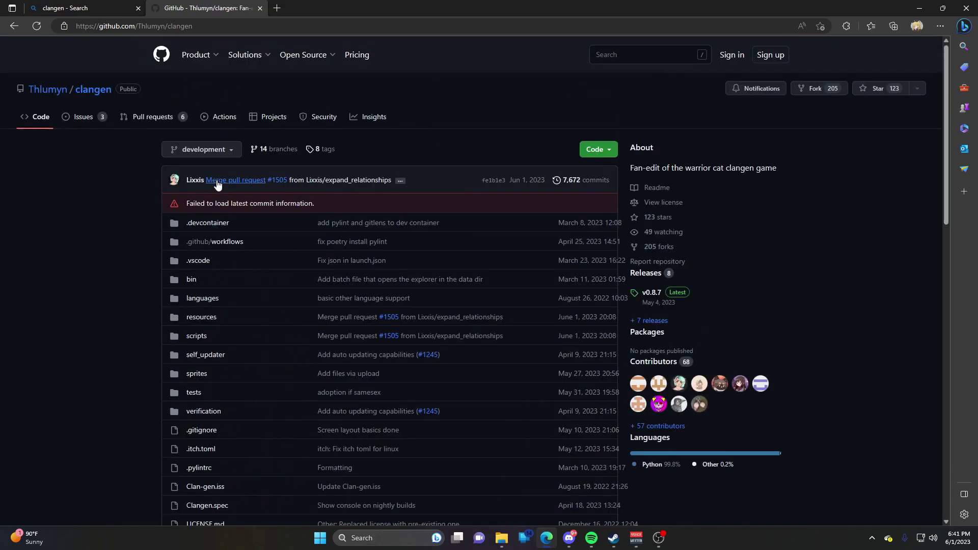
{"action": "scroll", "coordinate": [317, 230], "scroll_direction": "down", "scroll_amount": 8}
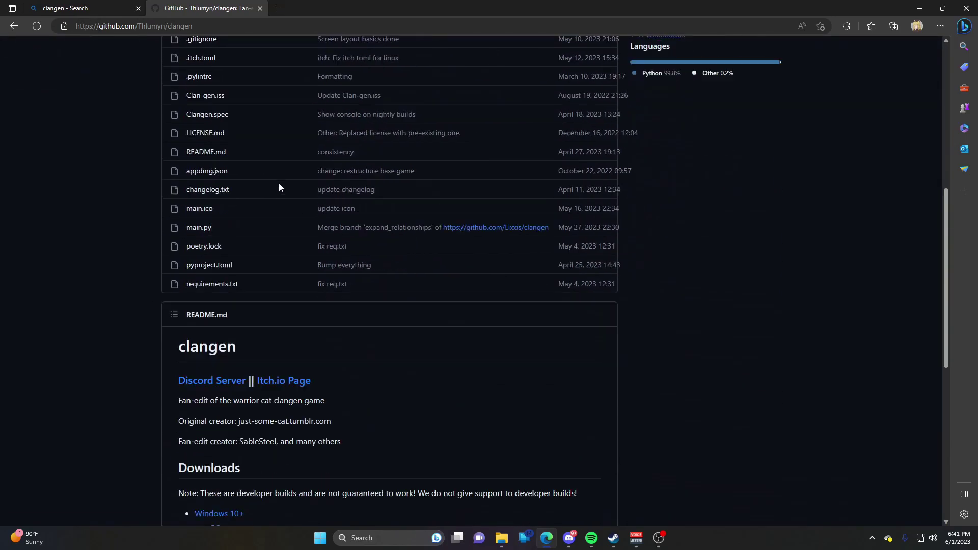
{"action": "scroll", "coordinate": [279, 187], "scroll_direction": "down", "scroll_amount": 4}
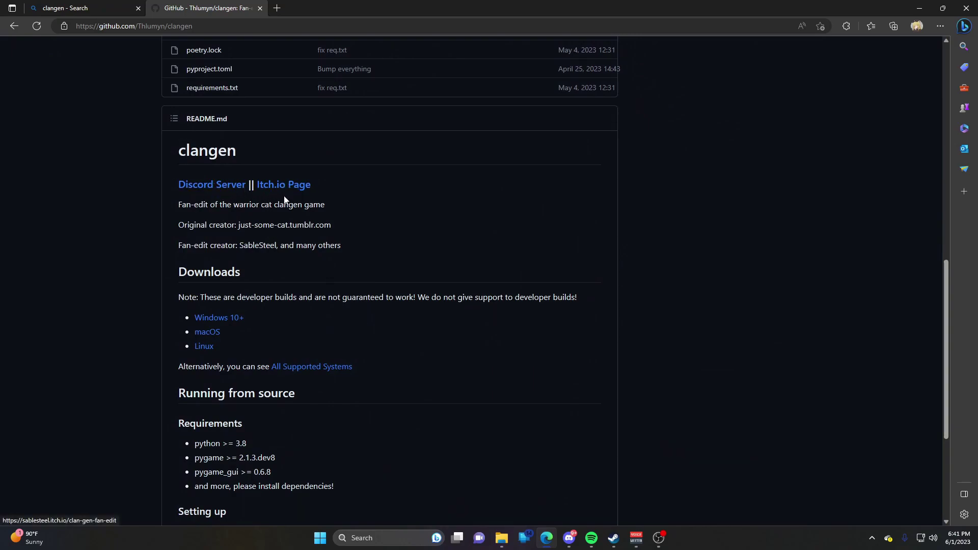
{"action": "scroll", "coordinate": [283, 194], "scroll_direction": "down", "scroll_amount": 1}
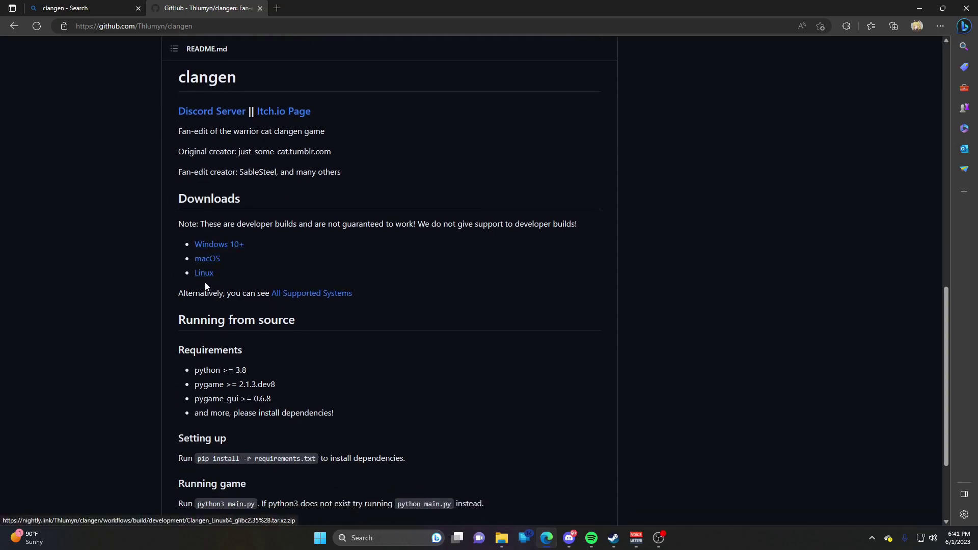
{"action": "left_click", "coordinate": [228, 245]}
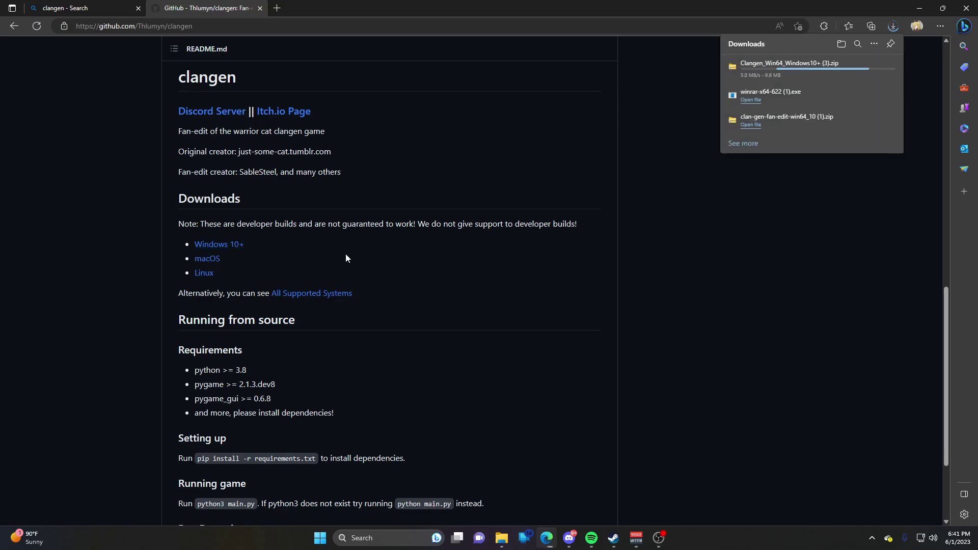
Show the downloaded Clangen_Win64_Windows10+ (3).zip in its folder and extract it into its own folder with WinRAR.
{"action": "left_click", "coordinate": [858, 67]}
{"action": "right_click", "coordinate": [514, 204]}
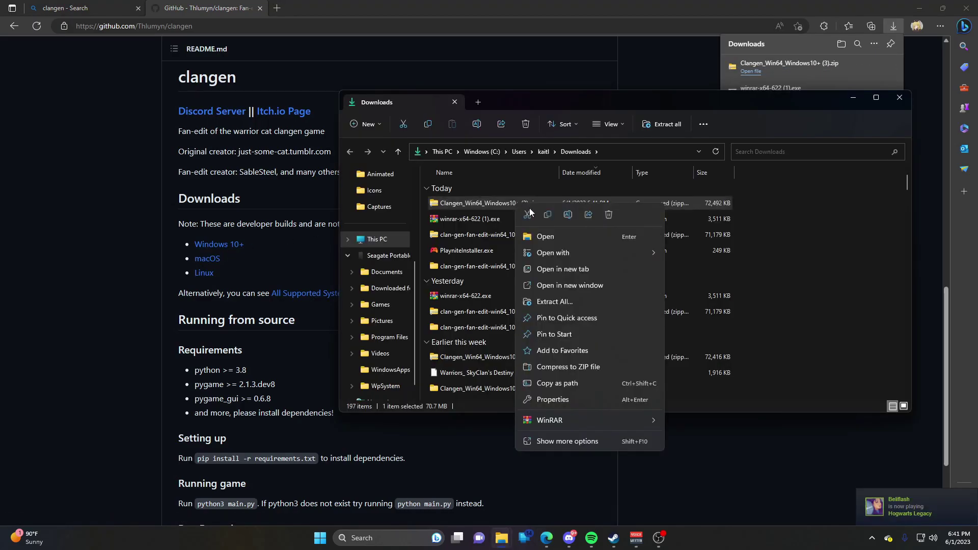
{"action": "mouse_move", "coordinate": [608, 426]}
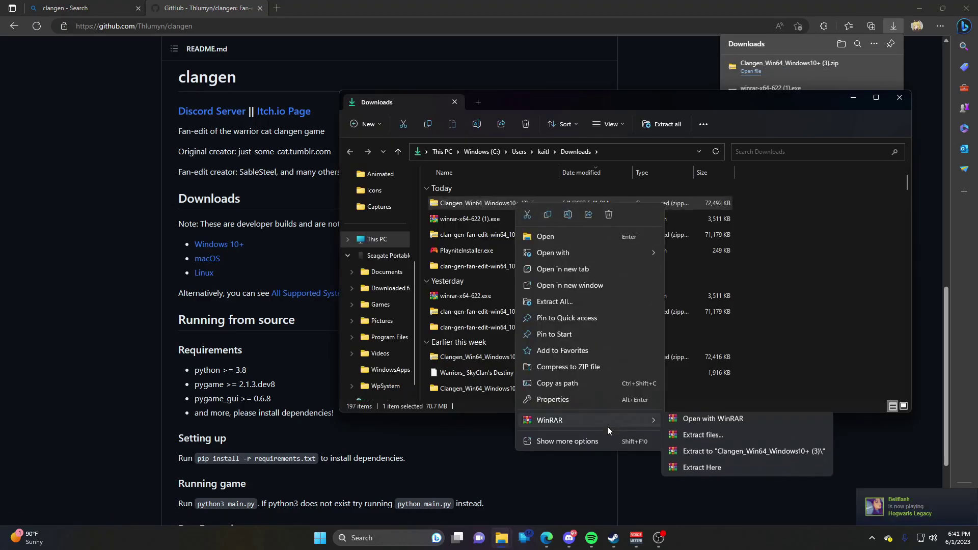
{"action": "left_click", "coordinate": [737, 455]}
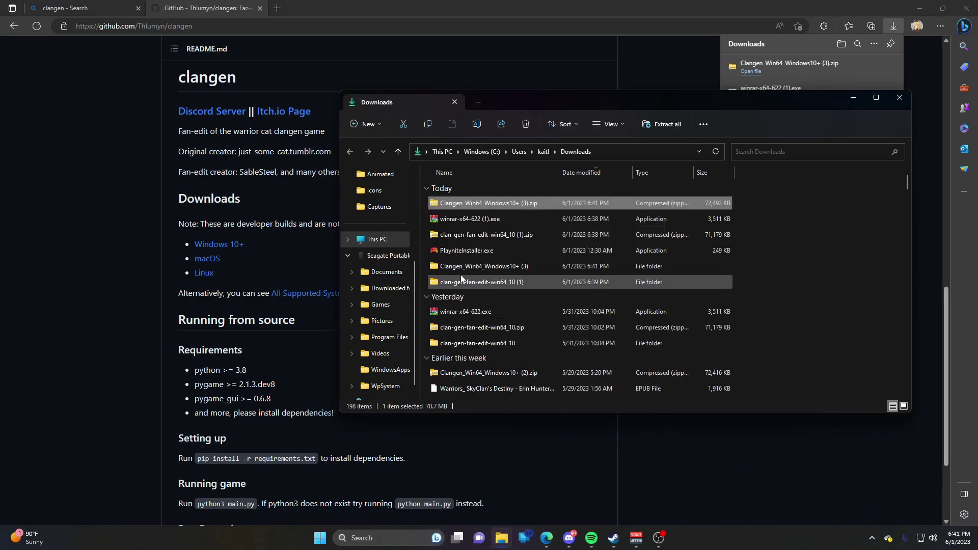
Open the extracted Clangen_Win64_Windows10+ (3) folder and extract the inner Clangen_Win64_Windows10+.zip into its own folder with WinRAR.
{"action": "double_click", "coordinate": [490, 268]}
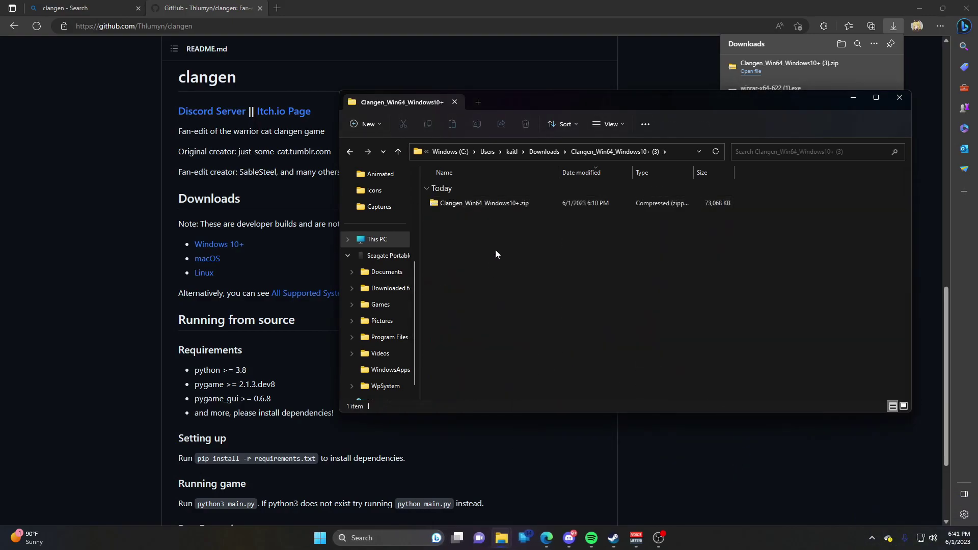
{"action": "right_click", "coordinate": [480, 206]}
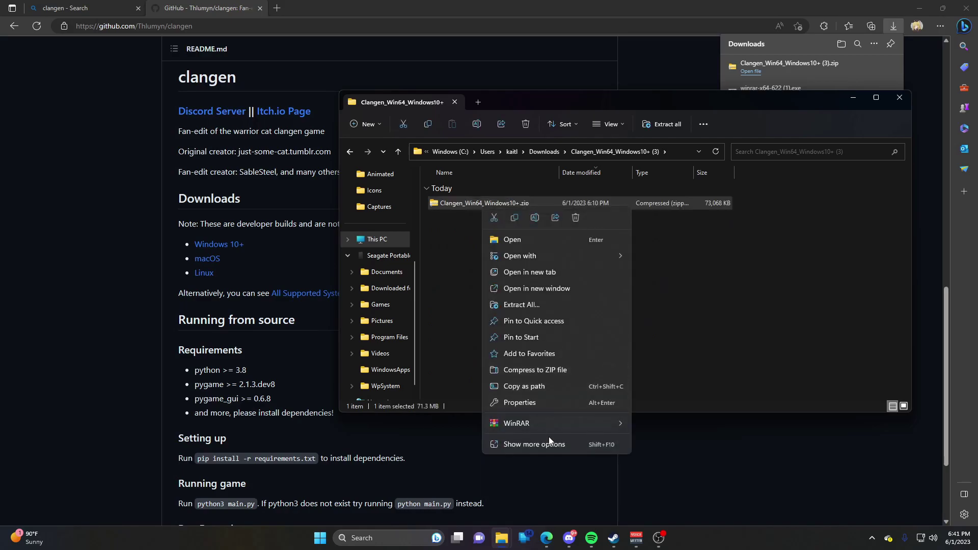
{"action": "mouse_move", "coordinate": [548, 429]}
{"action": "left_click", "coordinate": [680, 459]}
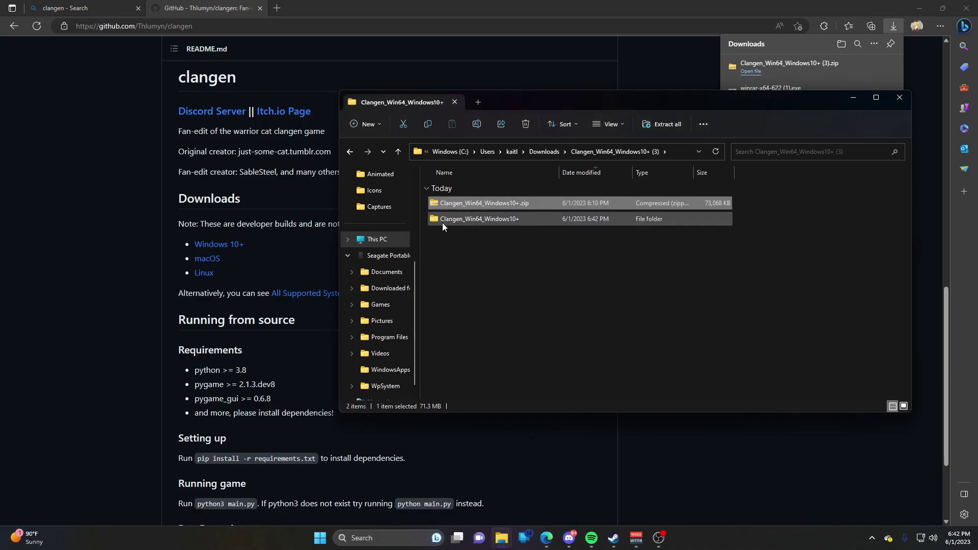
Open the Clangen folder inside the extracted Clangen_Win64_Windows10+ folder and locate Clangen.exe.
{"action": "double_click", "coordinate": [442, 222]}
{"action": "double_click", "coordinate": [469, 223]}
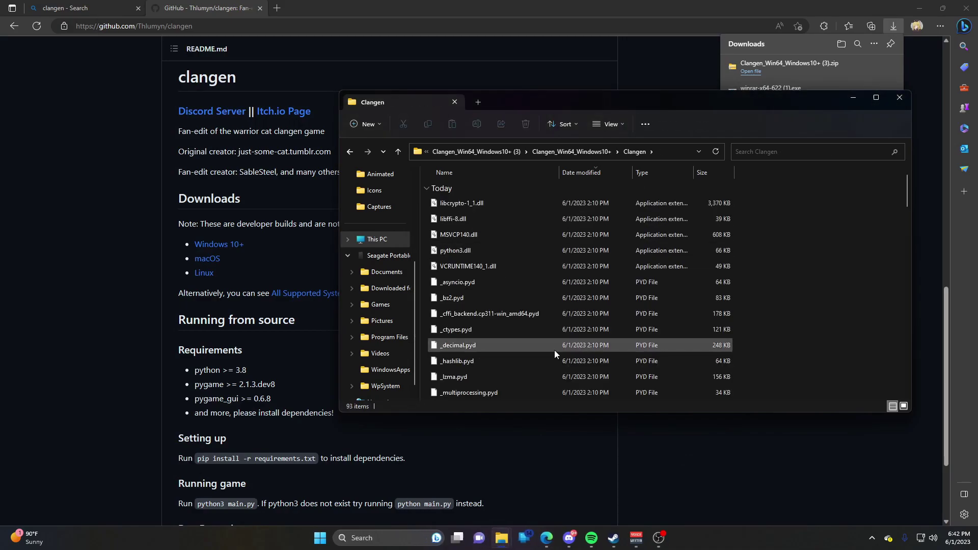
{"action": "scroll", "coordinate": [663, 305], "scroll_direction": "down", "scroll_amount": 3}
{"action": "scroll", "coordinate": [687, 304], "scroll_direction": "down", "scroll_amount": 15}
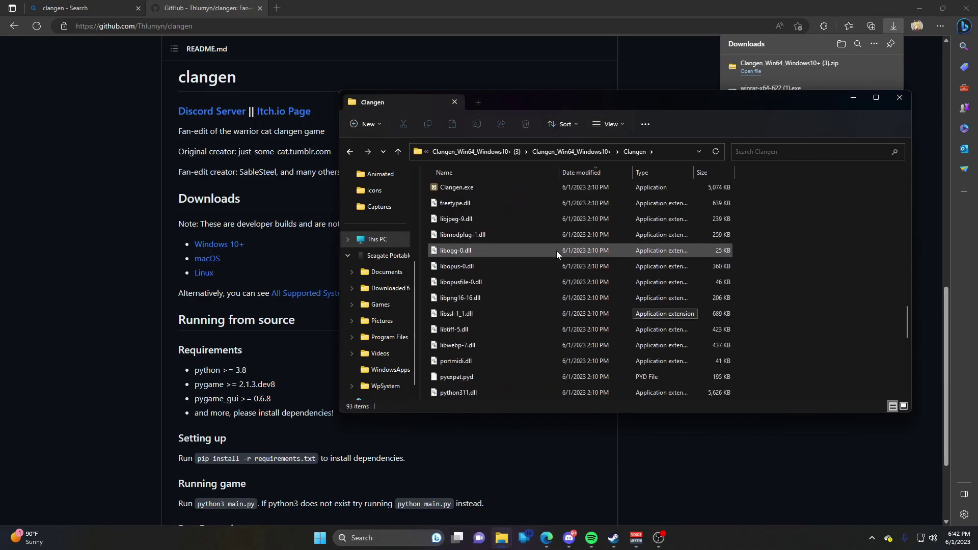
{"action": "scroll", "coordinate": [814, 299], "scroll_direction": "up", "scroll_amount": 3}
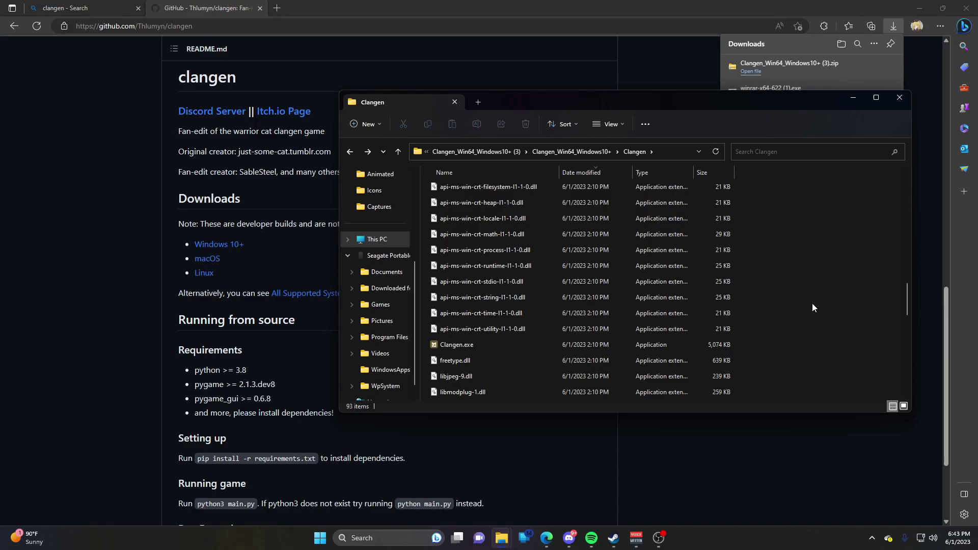
Search the Clangen folder for game, open game_config.json and pick Thonny as the app for it.
{"action": "left_click", "coordinate": [782, 150]}
{"action": "type", "text": "game"}
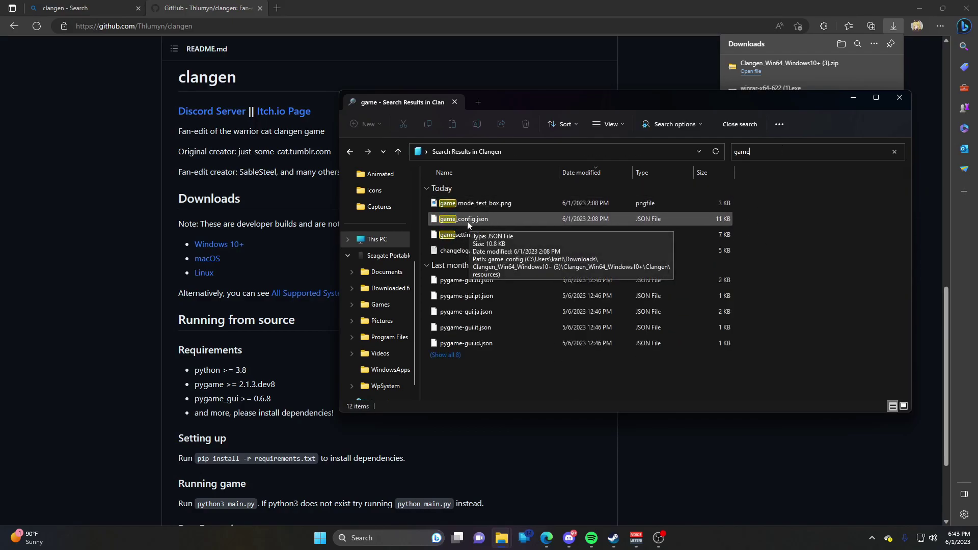
{"action": "double_click", "coordinate": [495, 218]}
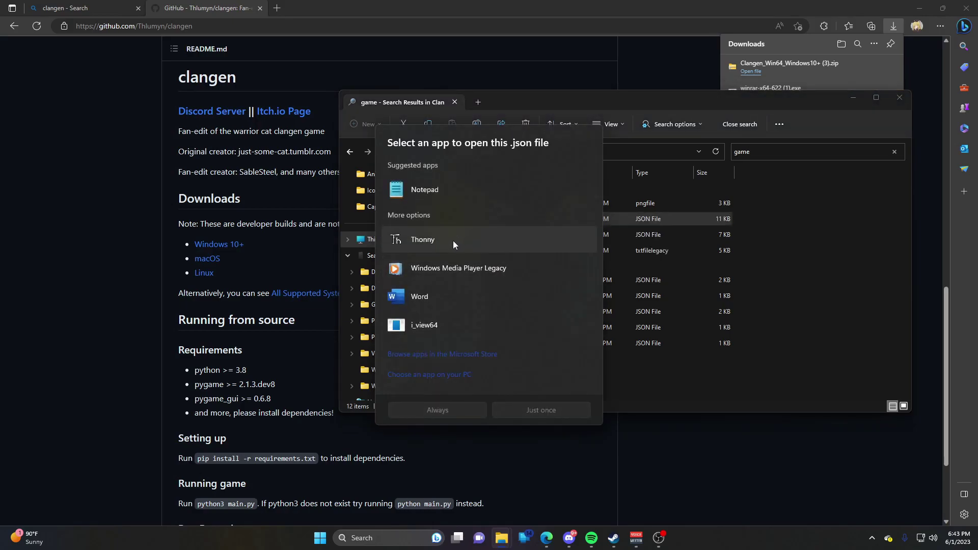
{"action": "left_click", "coordinate": [454, 241]}
Search the web for thonny in a new browser tab and open the official thonny.org site.
{"action": "left_click", "coordinate": [277, 8]}
{"action": "type", "text": "tho"}
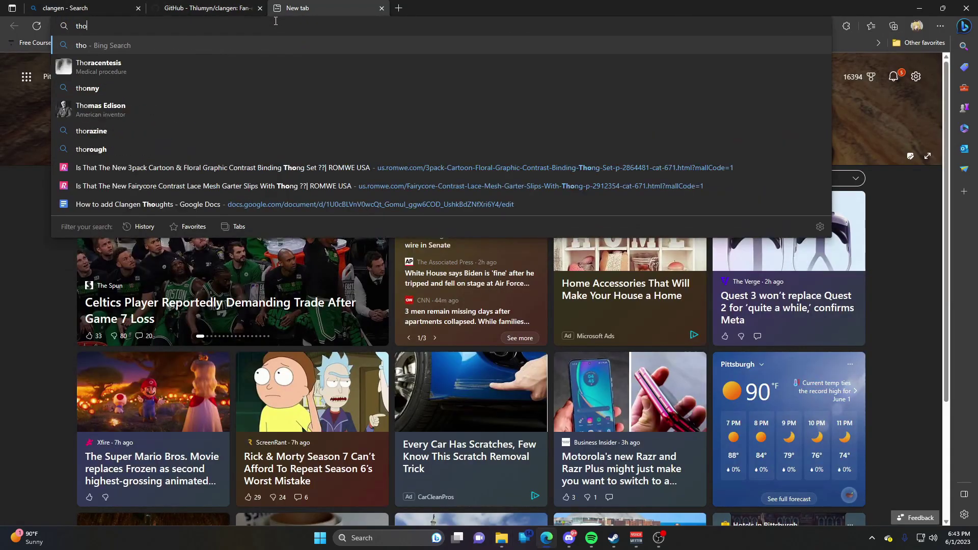
{"action": "type", "text": "nny"}
{"action": "key", "text": "Return"}
{"action": "left_click", "coordinate": [355, 148]}
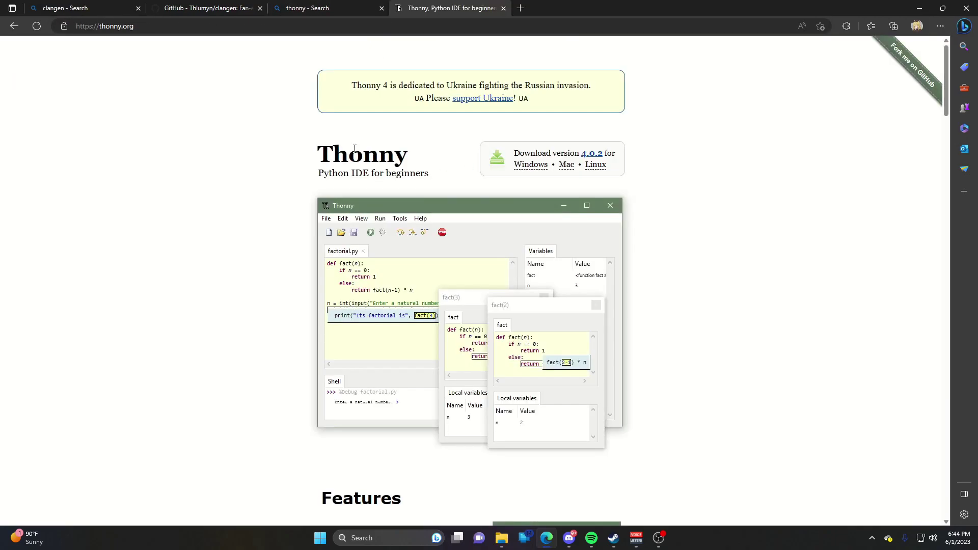
Download the recommended Windows installer with 64-bit Python 3.10, thonny-4.0.2.exe, from the Thonny page.
{"action": "left_click_drag", "start_coordinate": [322, 152], "coordinate": [420, 185]}
{"action": "left_click", "coordinate": [301, 148]}
{"action": "mouse_move", "coordinate": [530, 163]}
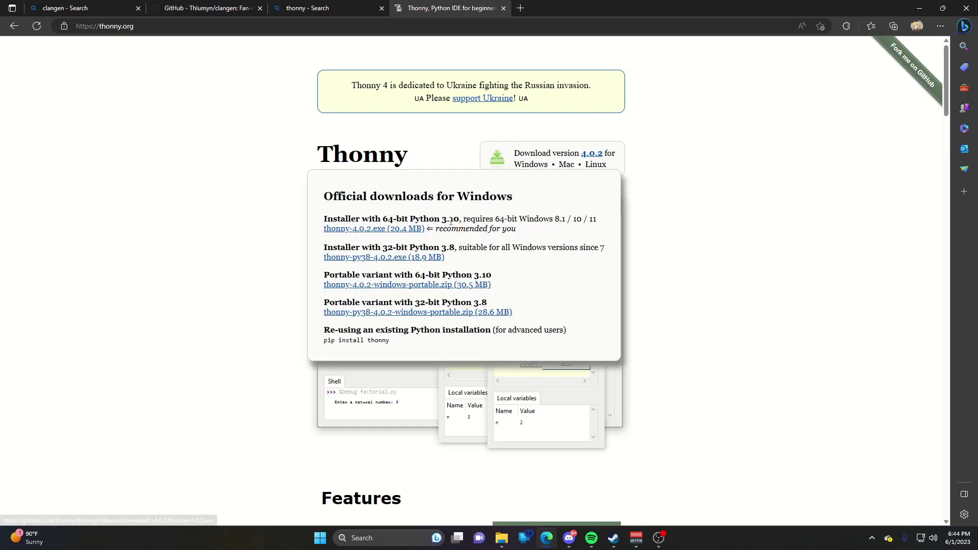
{"action": "left_click", "coordinate": [406, 228]}
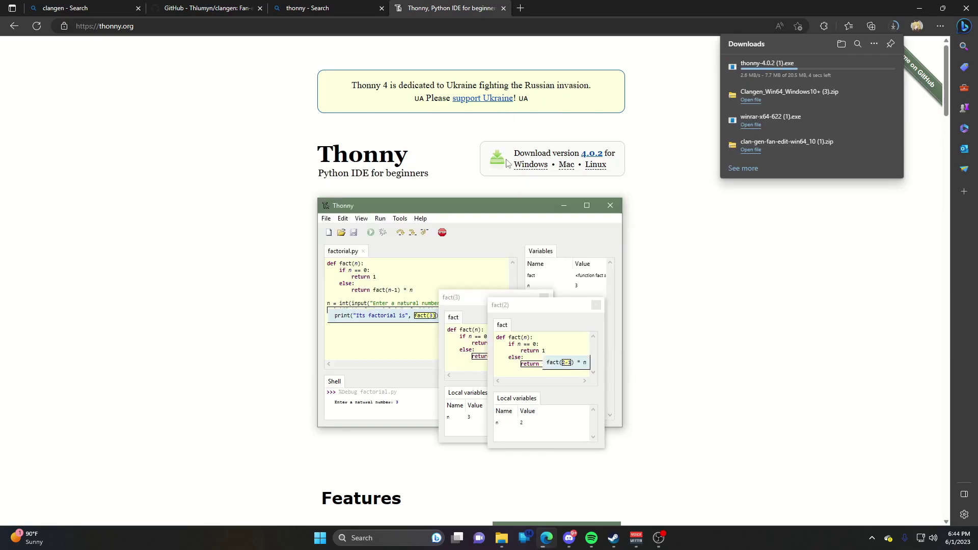
{"action": "mouse_move", "coordinate": [594, 162]}
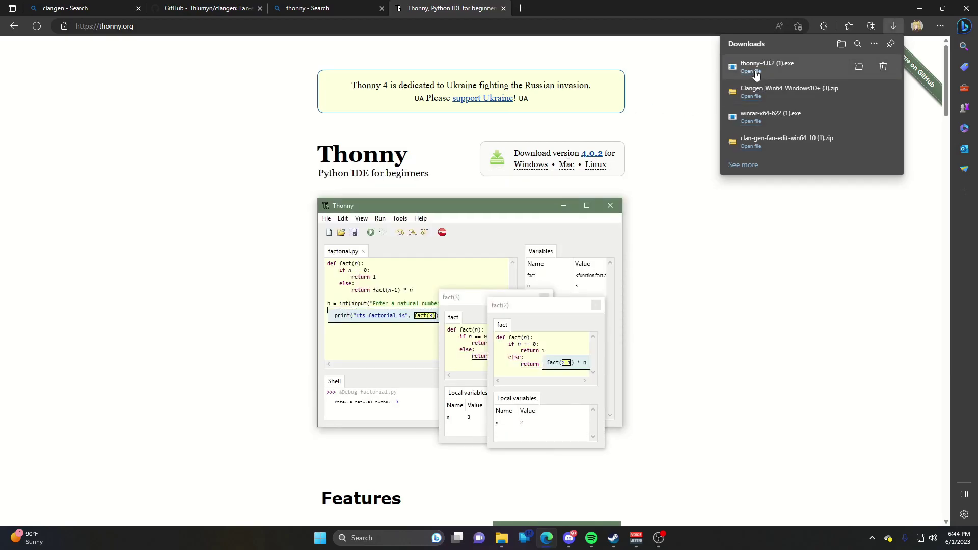
Launch the downloaded thonny-4.0.2 (1).exe installer and exit its setup without installing.
{"action": "left_click", "coordinate": [752, 71]}
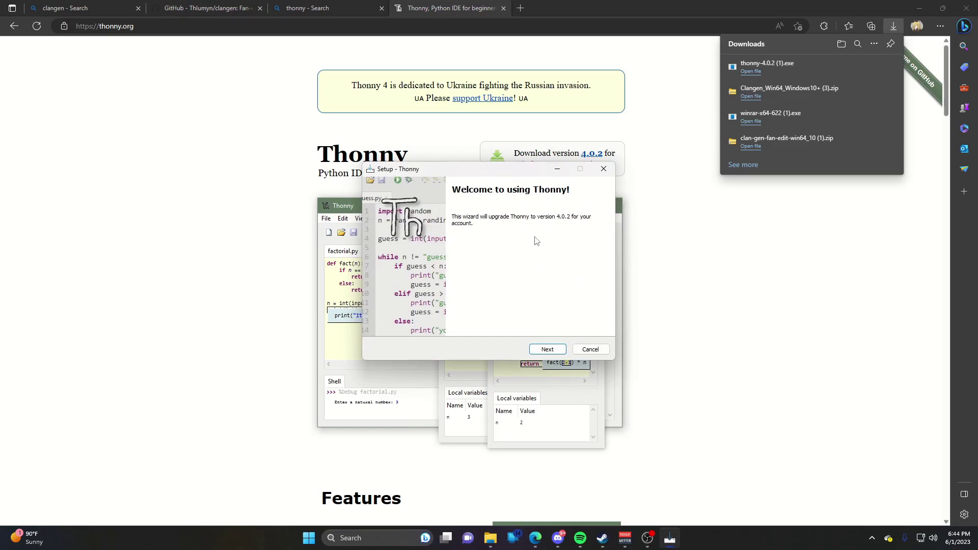
{"action": "left_click", "coordinate": [604, 168]}
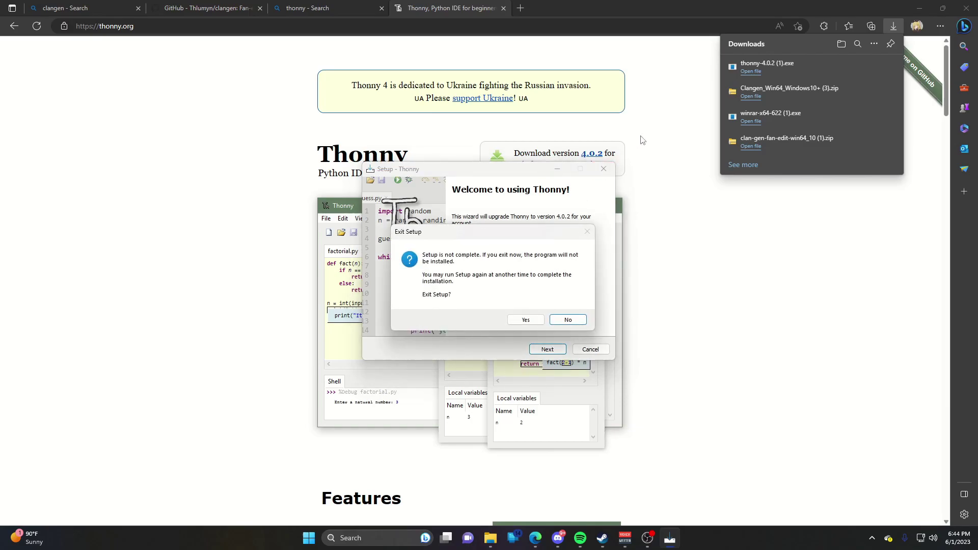
{"action": "left_click", "coordinate": [525, 319]}
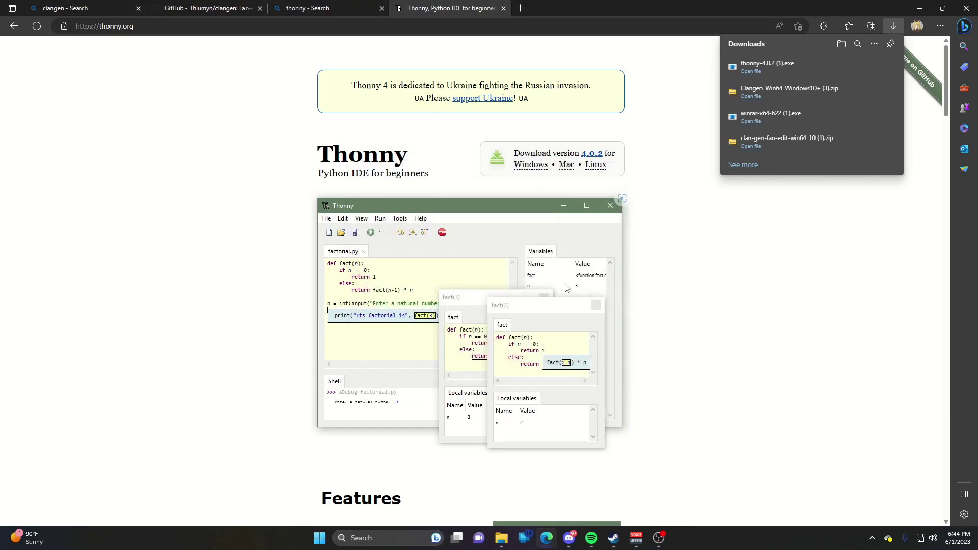
Return to the game search results in File Explorer and open game_config.json with Thonny just once.
{"action": "mouse_move", "coordinate": [549, 535]}
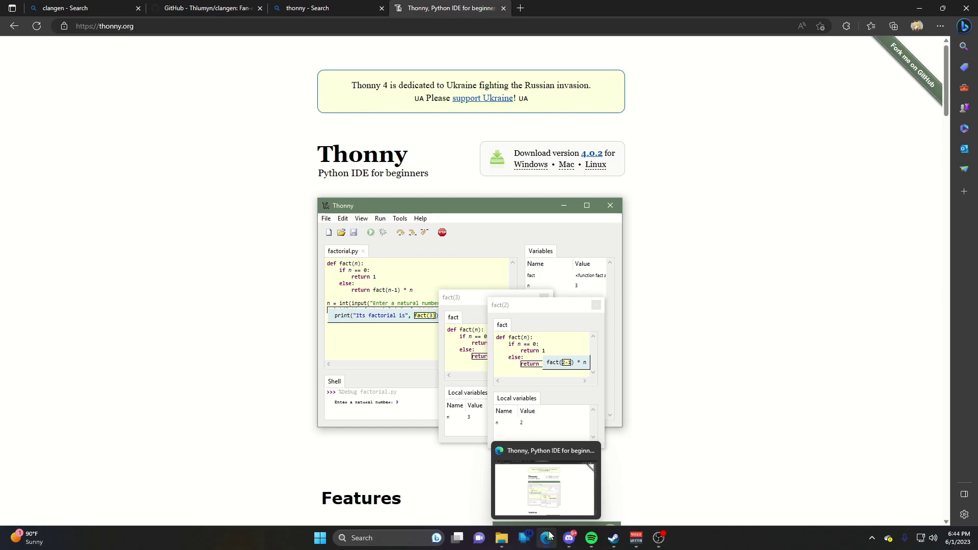
{"action": "mouse_move", "coordinate": [502, 538]}
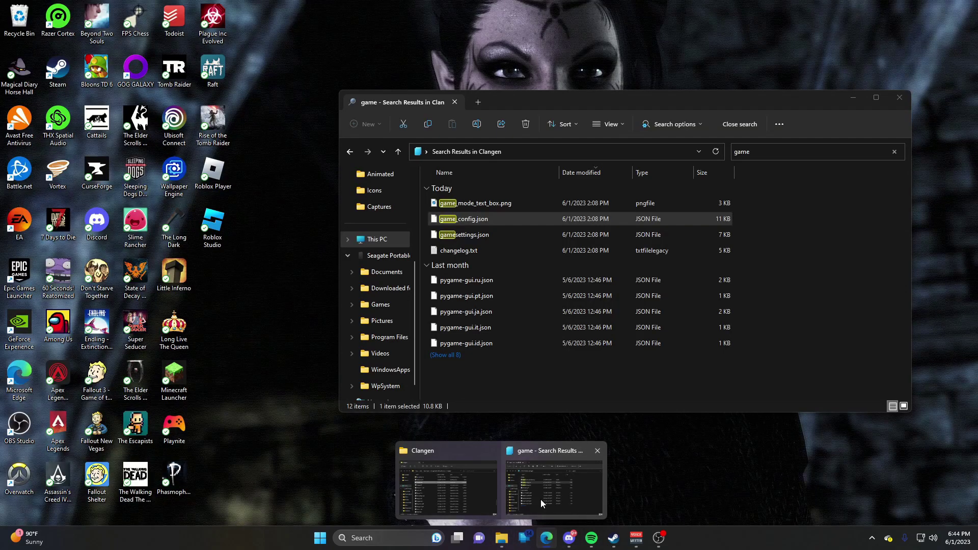
{"action": "left_click", "coordinate": [540, 499]}
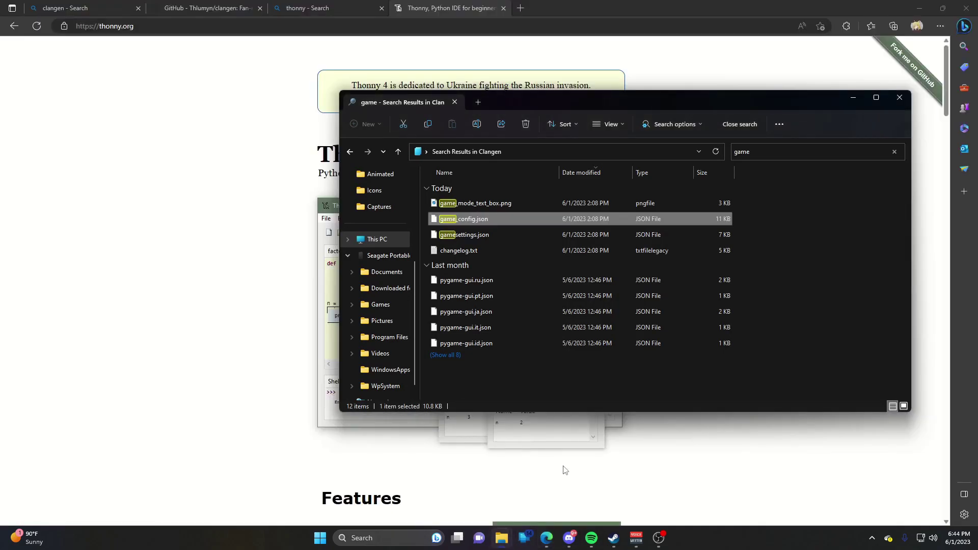
{"action": "double_click", "coordinate": [493, 218]}
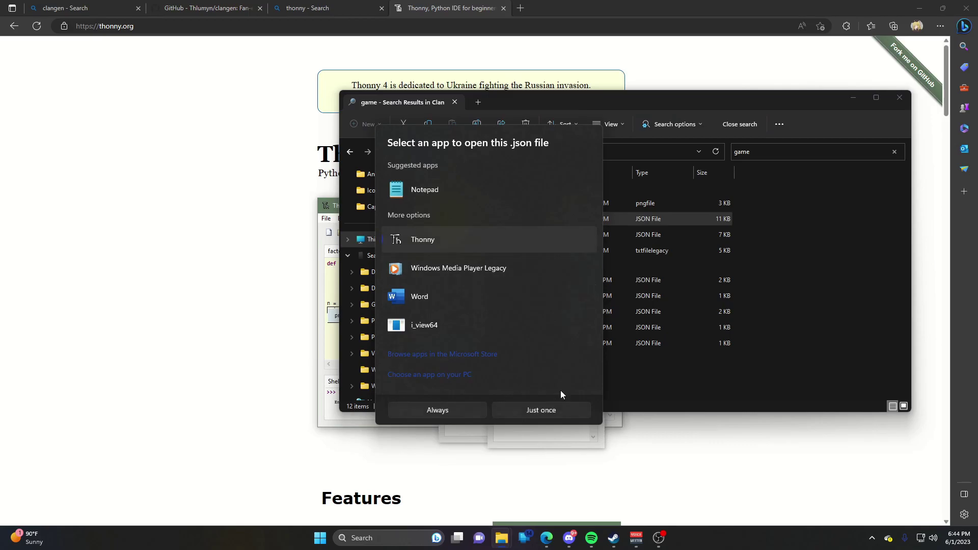
{"action": "left_click", "coordinate": [552, 411]}
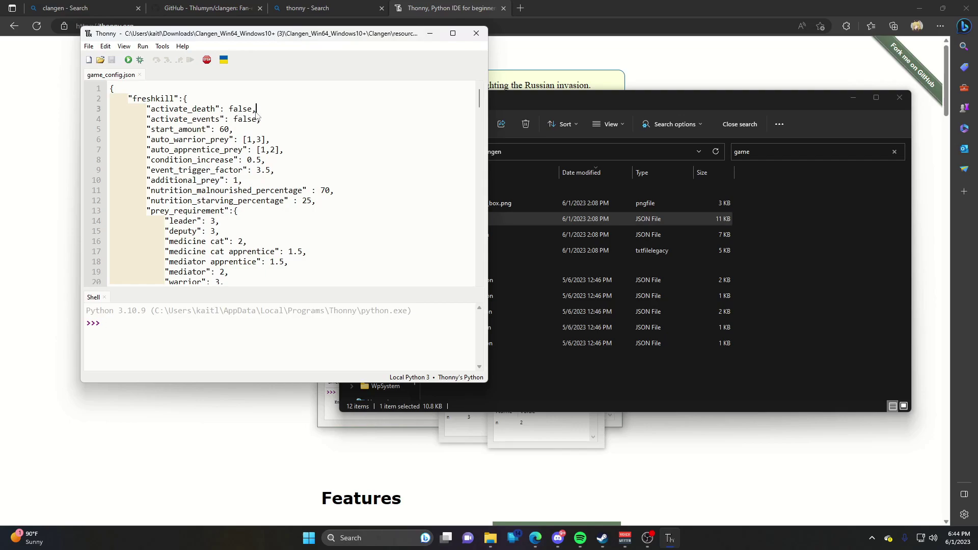
Set activate_death under freshkill to true in game_config.json, save and close the file, and clear the folder search.
{"action": "key", "text": "BackSpace"}
{"action": "key", "text": "BackSpace"}
{"action": "key", "text": "BackSpace"}
{"action": "type", "text": "rue"}
{"action": "left_click", "coordinate": [111, 60]}
{"action": "left_click", "coordinate": [476, 33]}
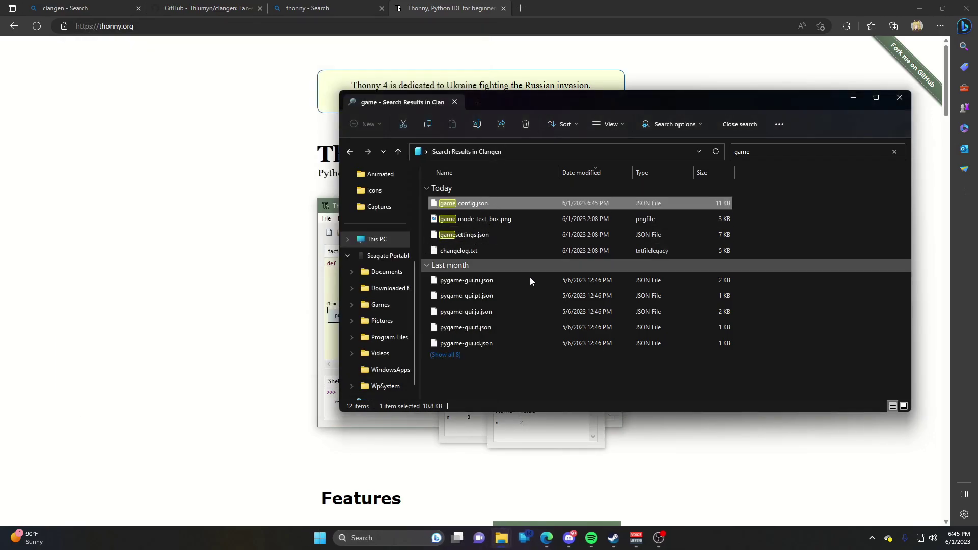
{"action": "left_click", "coordinate": [894, 153]}
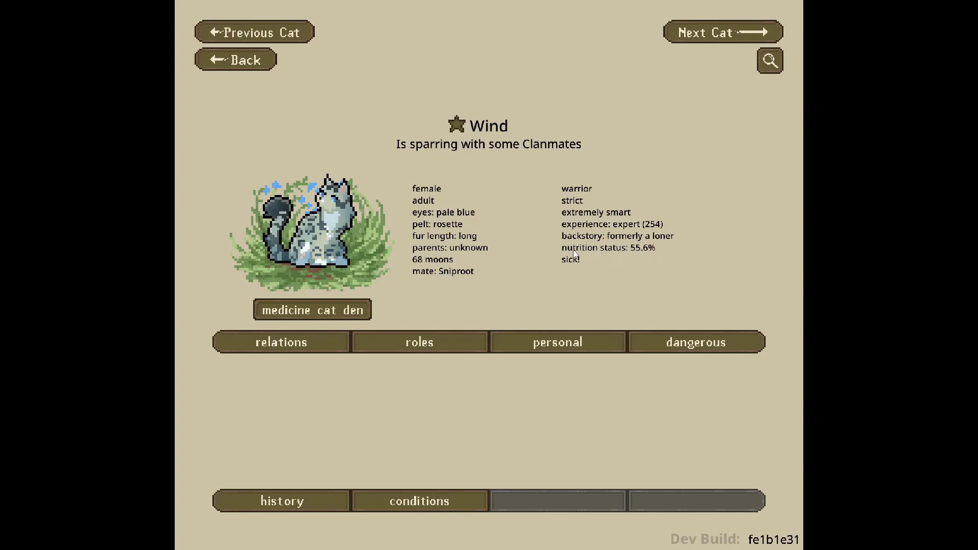
{"action": "left_click", "coordinate": [235, 59]}
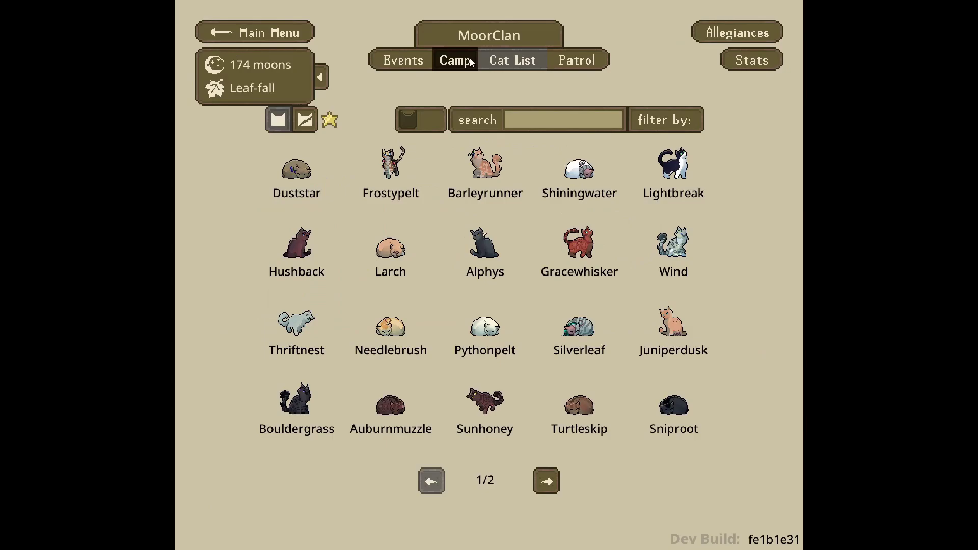
{"action": "left_click", "coordinate": [455, 59]}
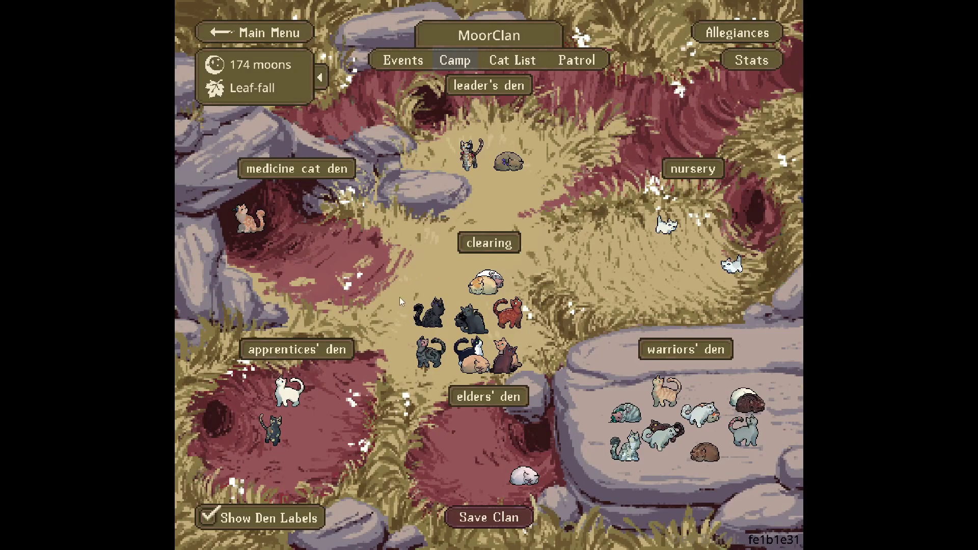